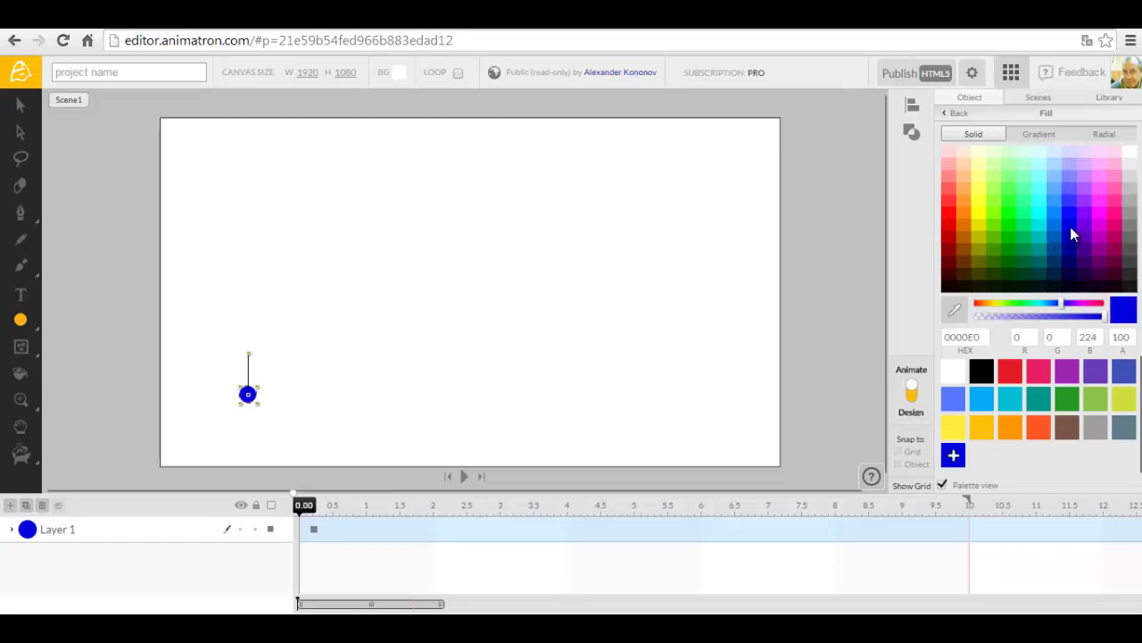
Duplicate the blue circle three times, placing the copies beside it to form an evenly spaced horizontal row of four
left_click(956, 114)
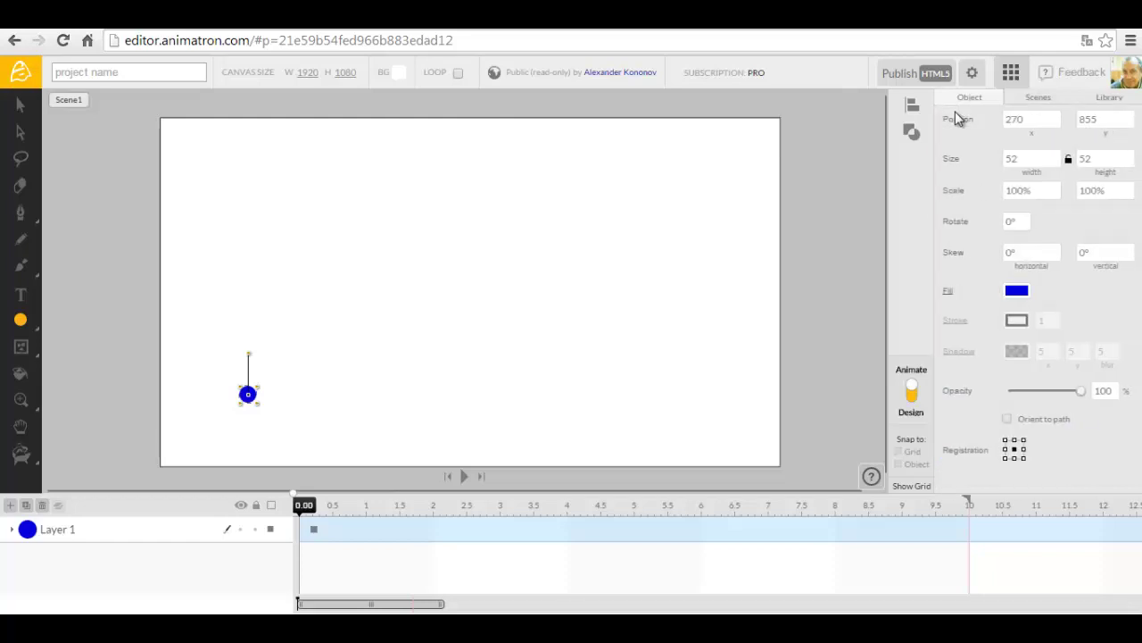
left_click(1109, 97)
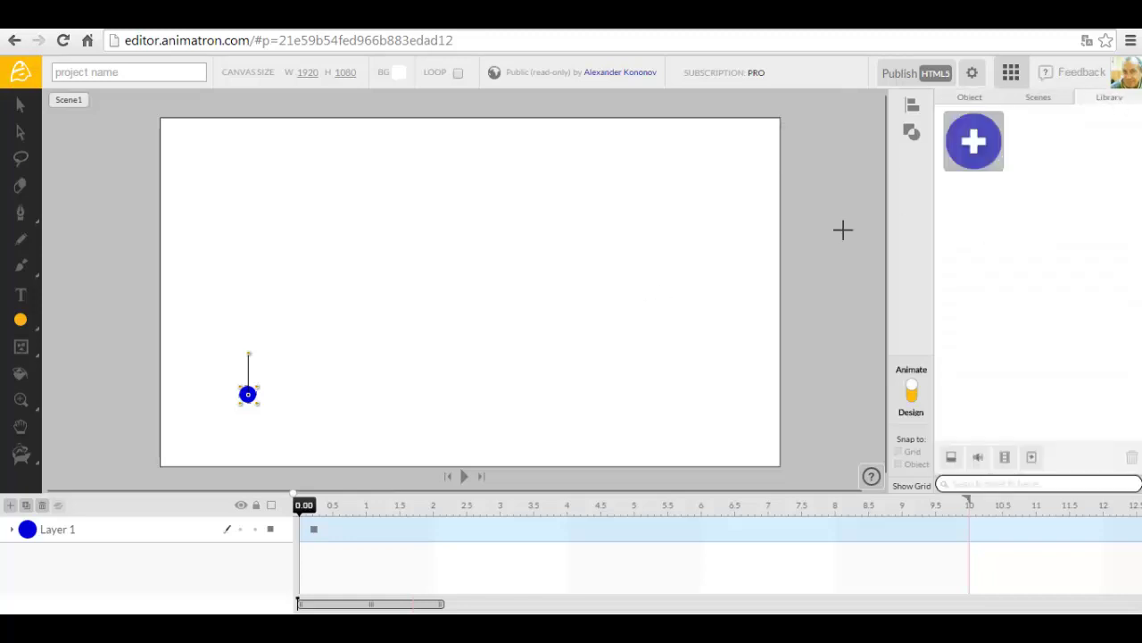
left_click(19, 105)
left_click_drag(249, 395, 338, 404, "alt")
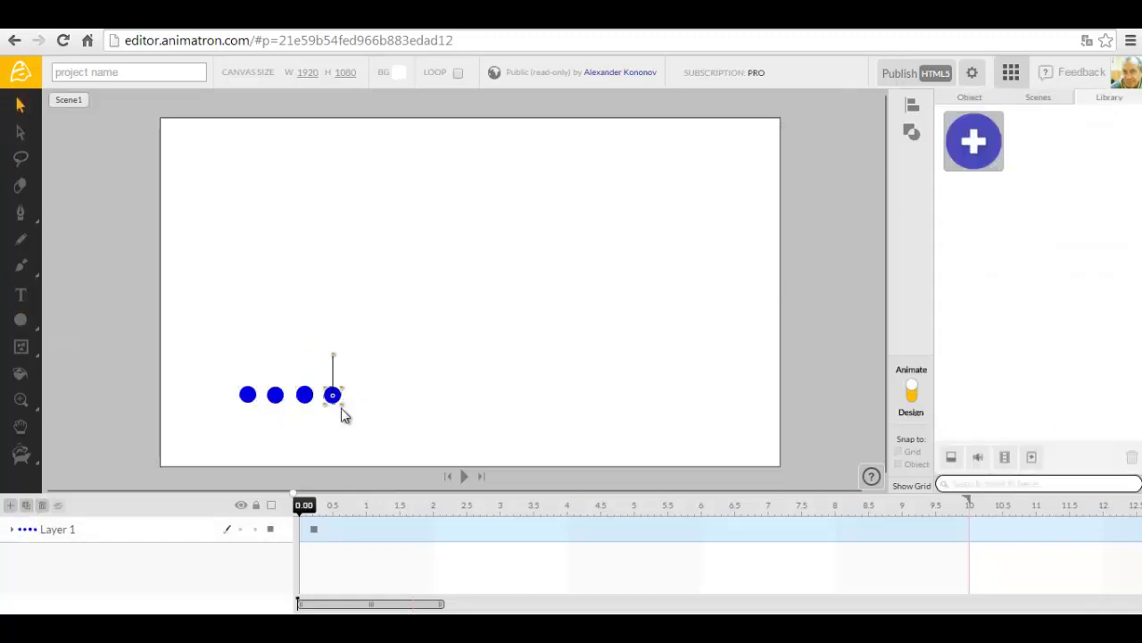
Fill the fourth circle in the row with red, the third with green and the second with yellow
left_click(969, 96)
left_click(1016, 292)
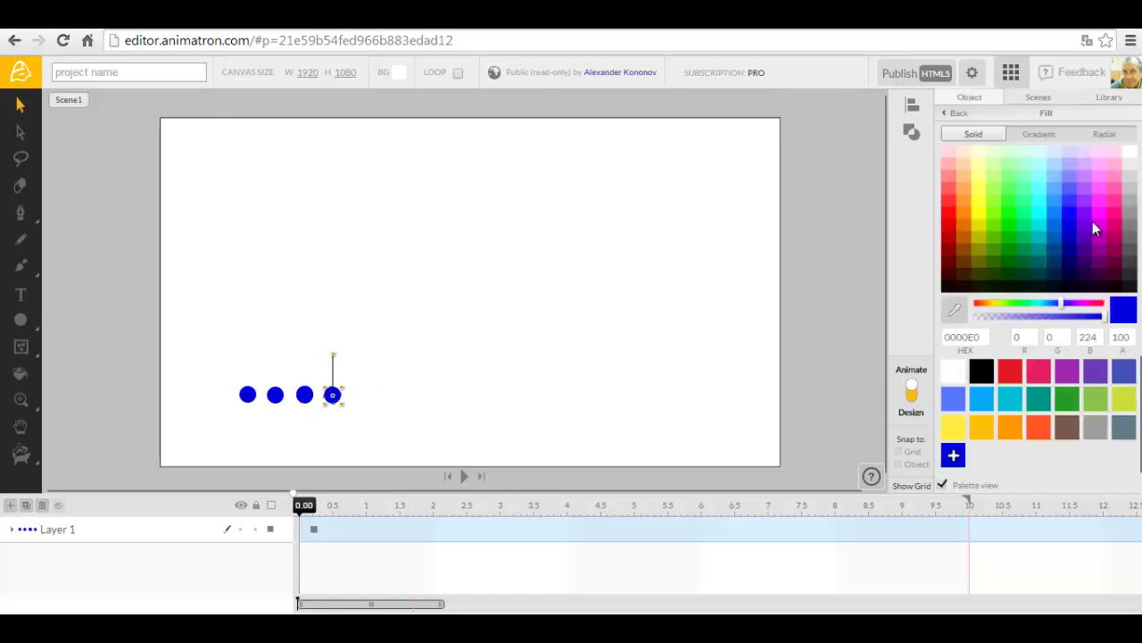
left_click(1011, 370)
left_click(304, 394)
left_click(1067, 399)
left_click(275, 394)
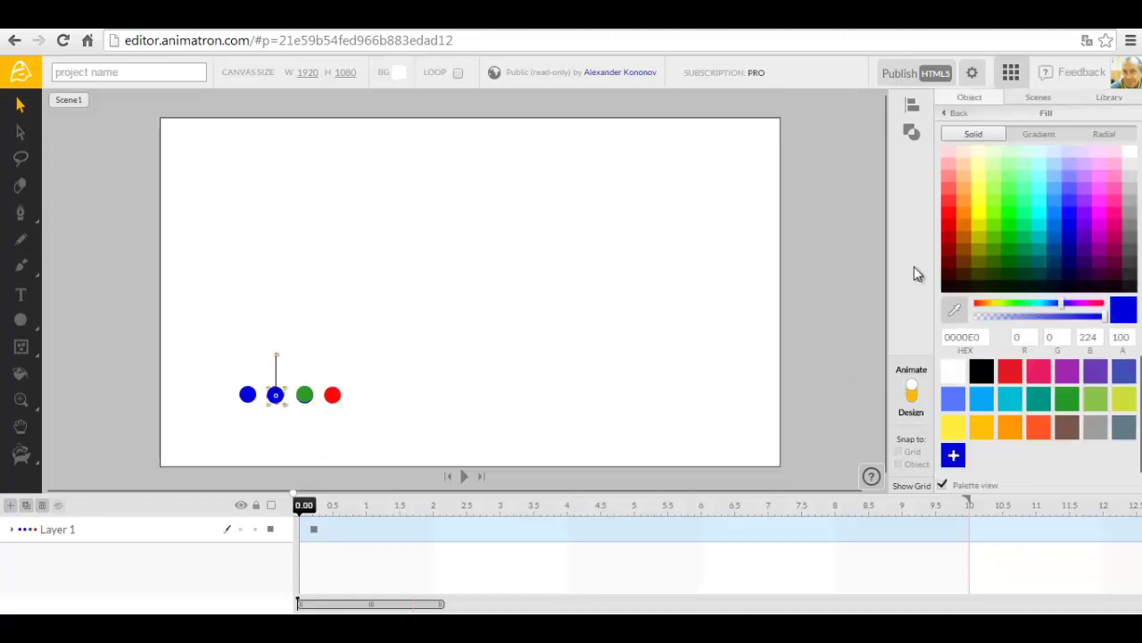
left_click(953, 426)
Give all four circles, yellow, green, red and blue, a thin black outline
left_click(955, 112)
left_click(1049, 321)
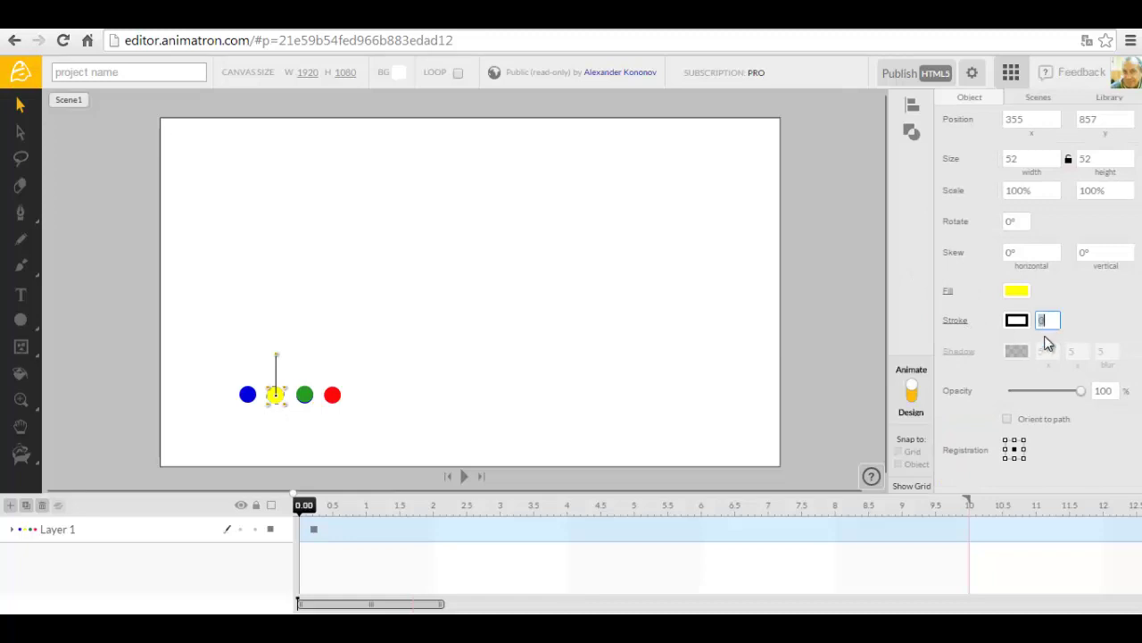
left_click(305, 393)
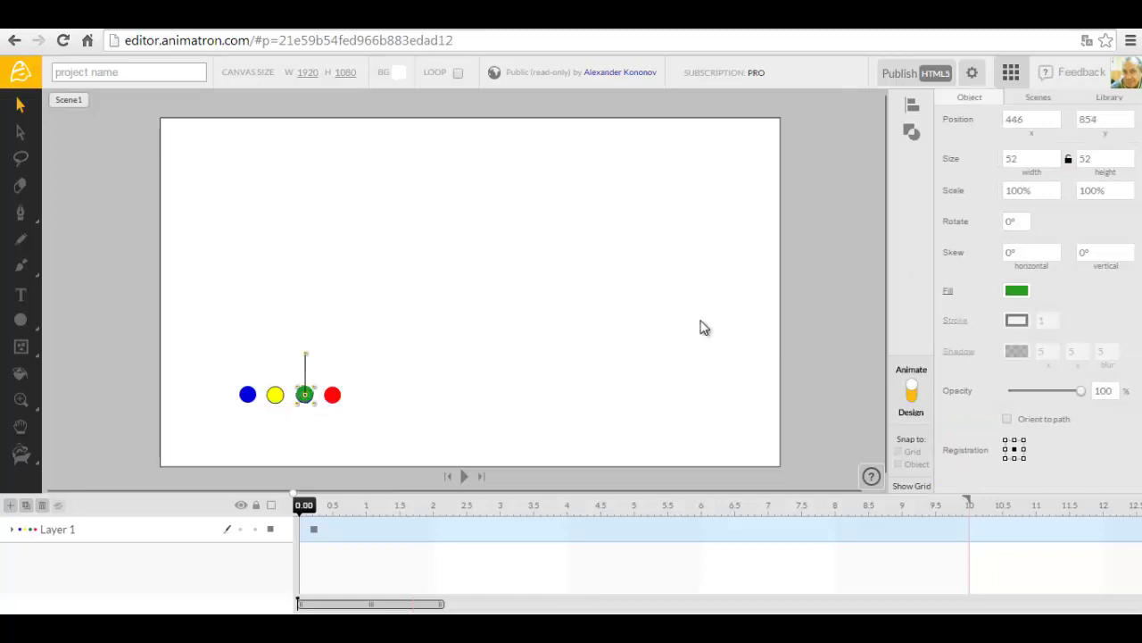
left_click(1048, 323)
left_click(332, 394)
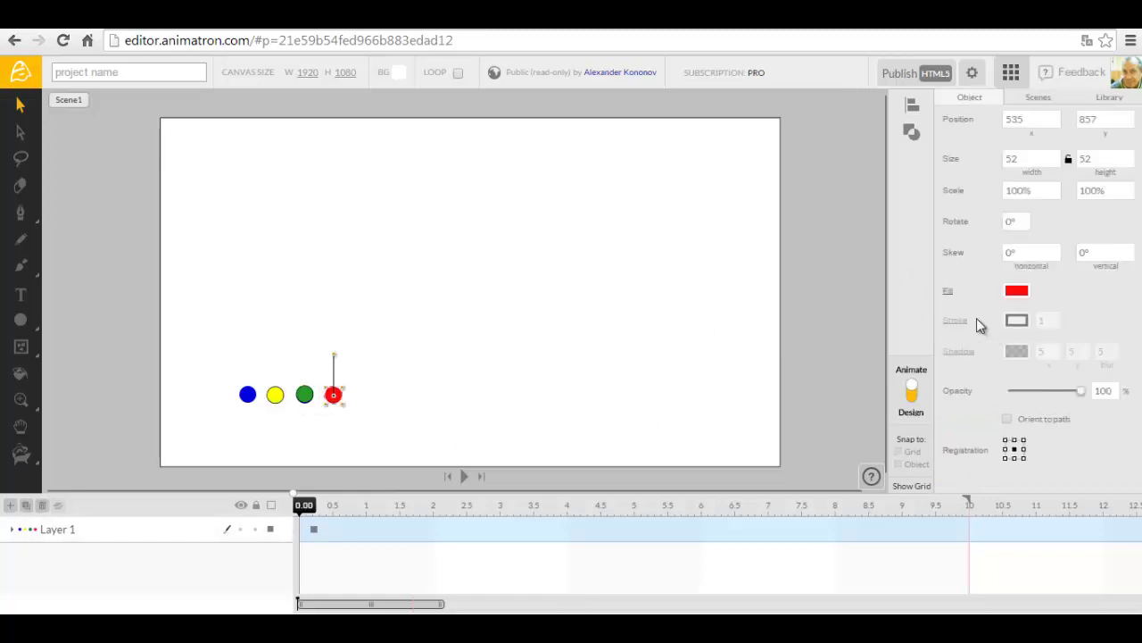
left_click(1041, 323)
left_click(248, 394)
left_click(1046, 321)
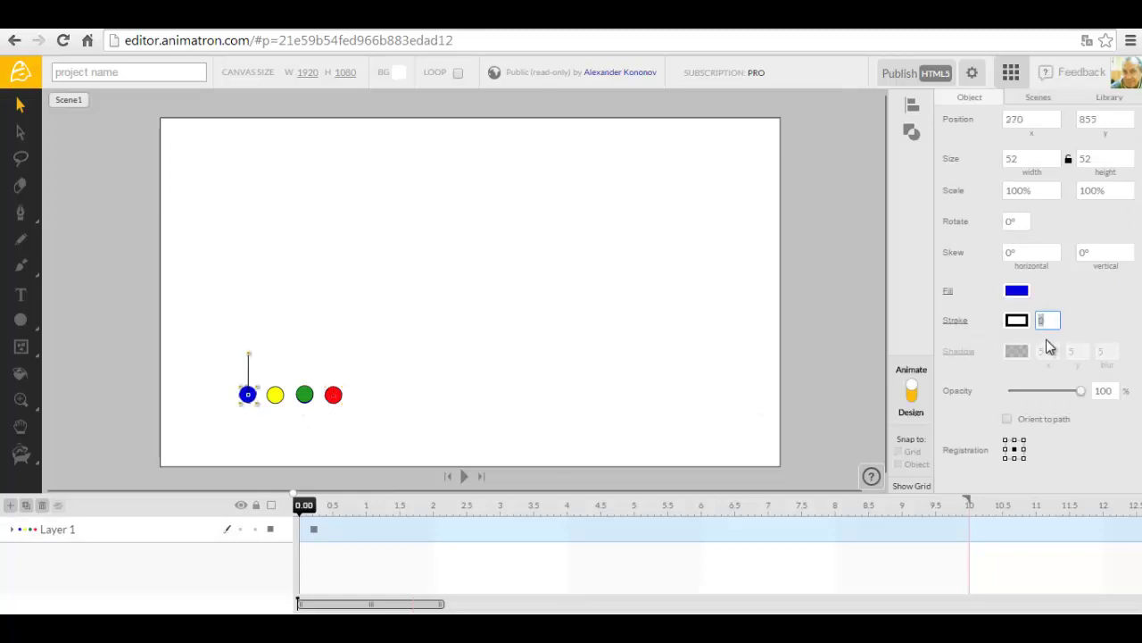
left_click(674, 448)
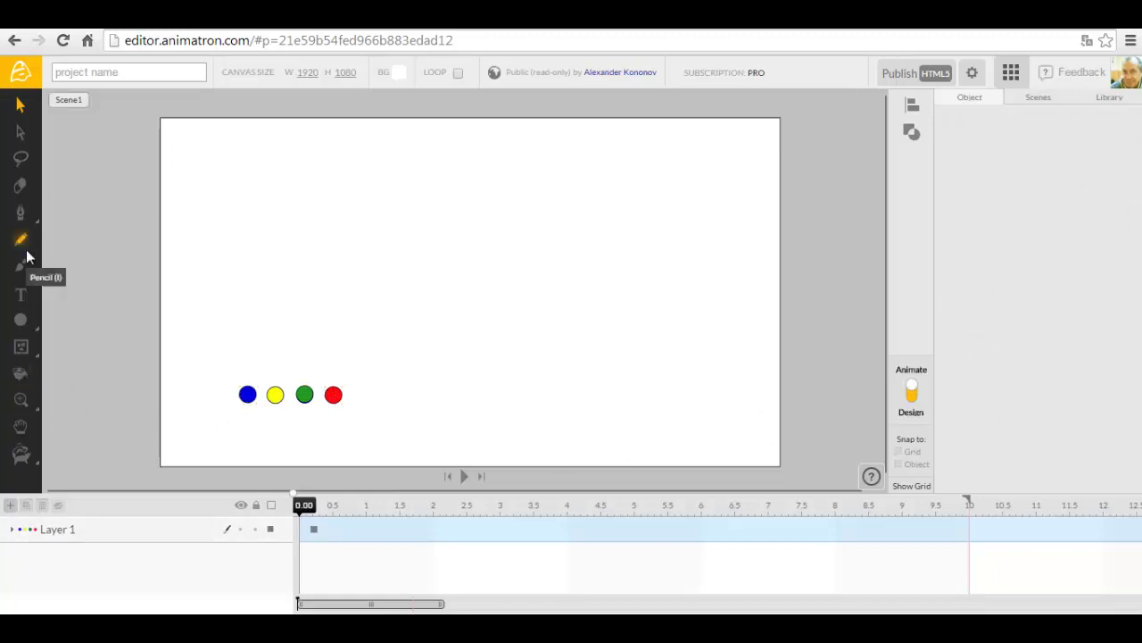
Draw a horizontal straight line about 493 wide starting at the red circle and running away from the other circles
mouse_move(25, 326)
left_click(127, 323)
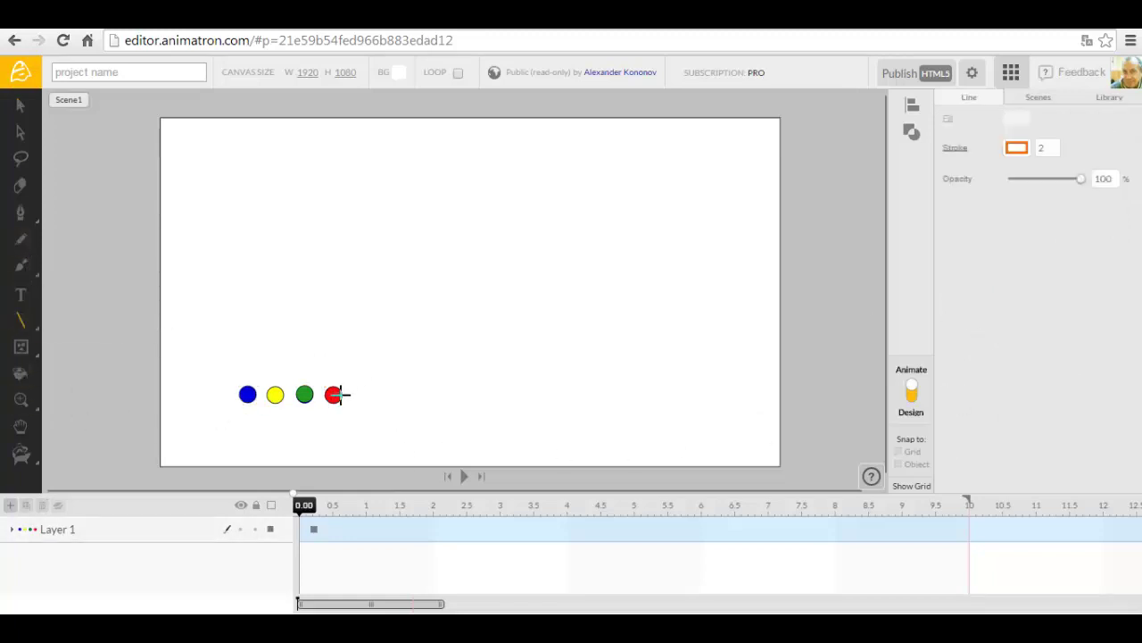
left_click_drag(336, 394, 498, 394)
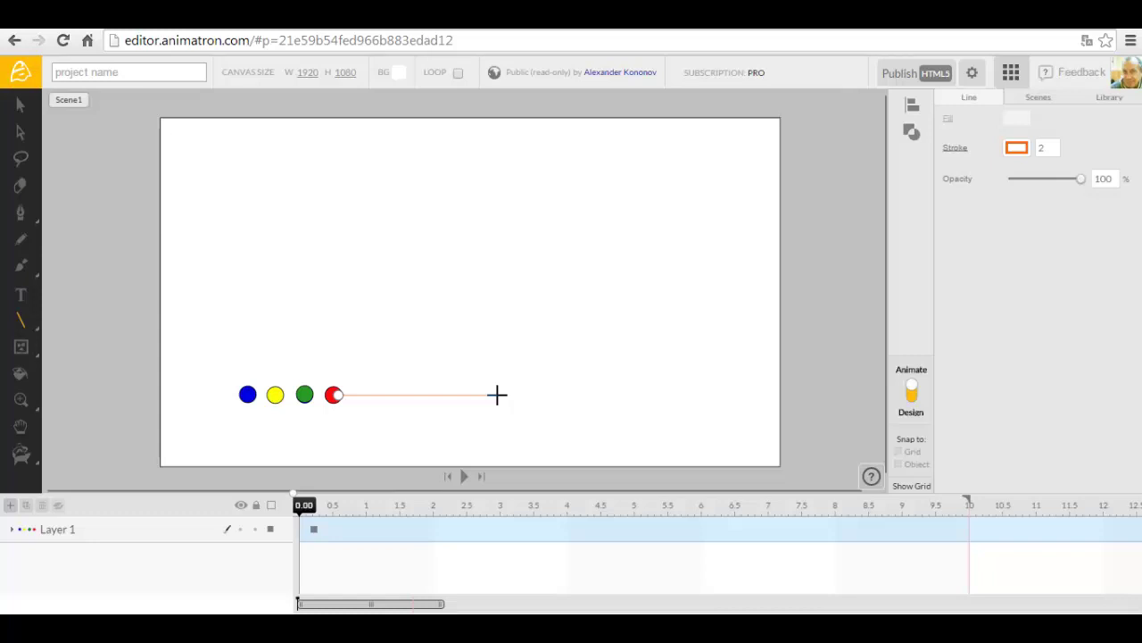
left_click(496, 394)
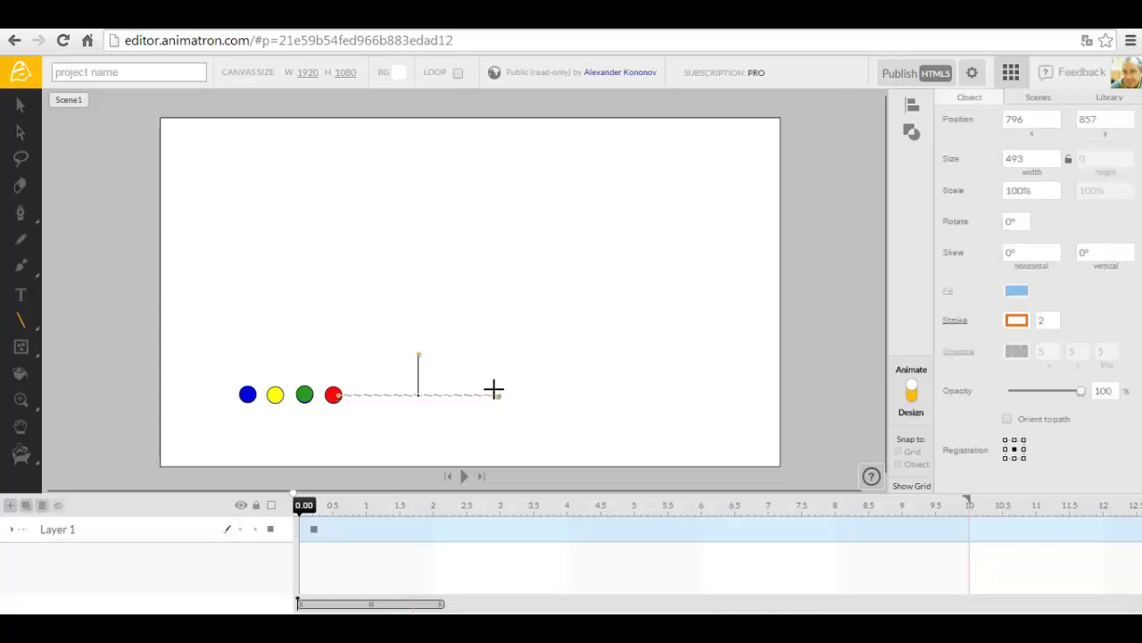
Set the new line's stroke to red FF0A0A with a stroke width of 5
left_click(1019, 319)
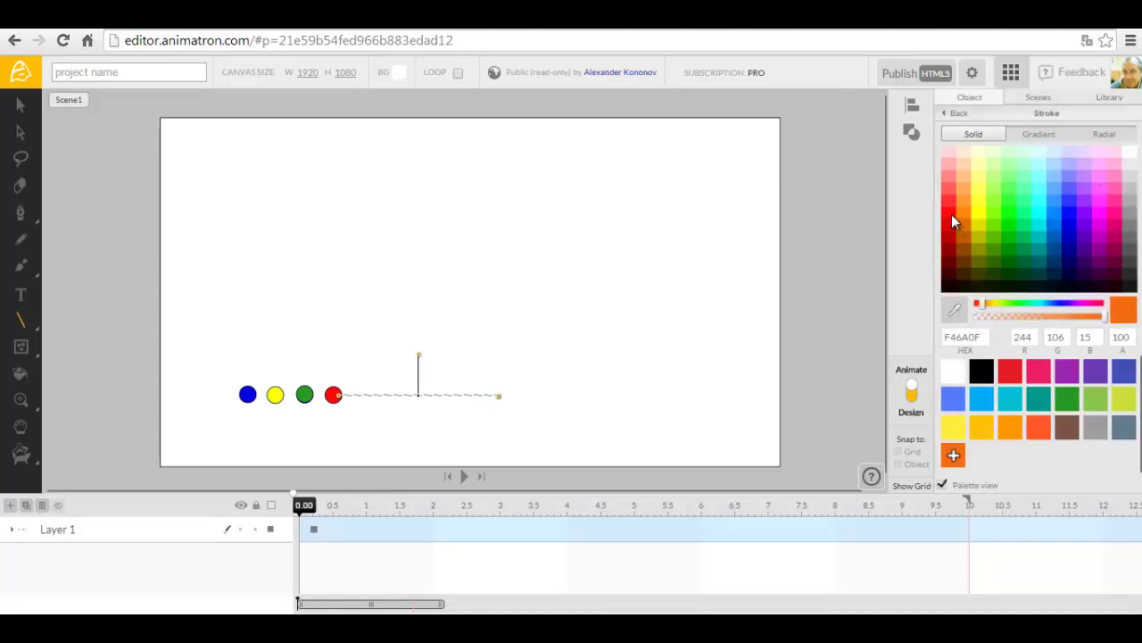
left_click(952, 215)
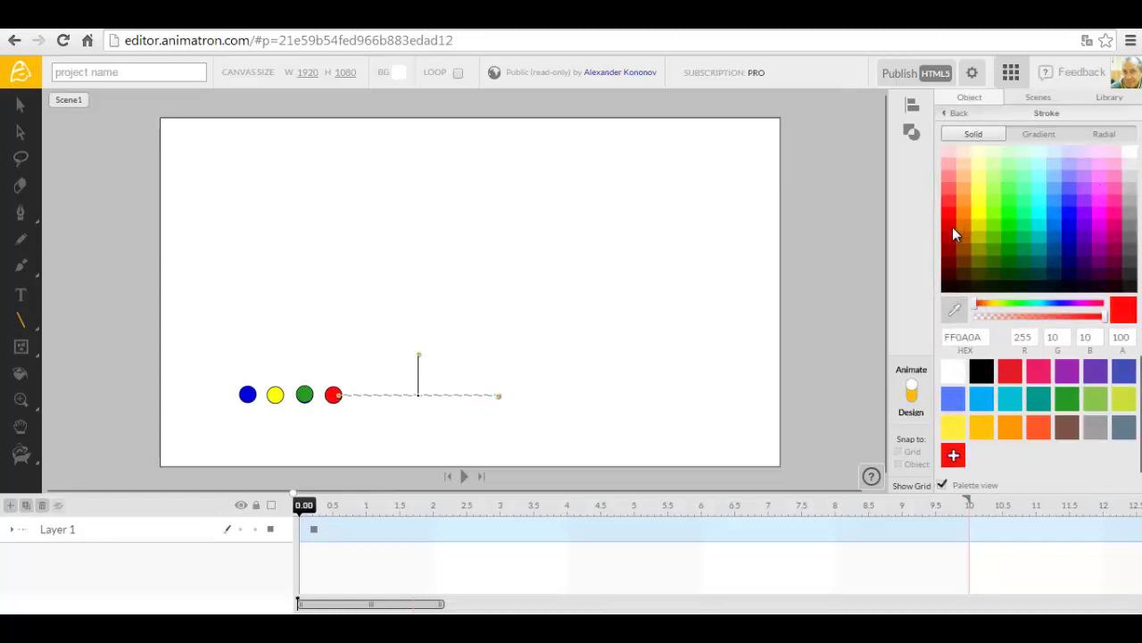
left_click(956, 113)
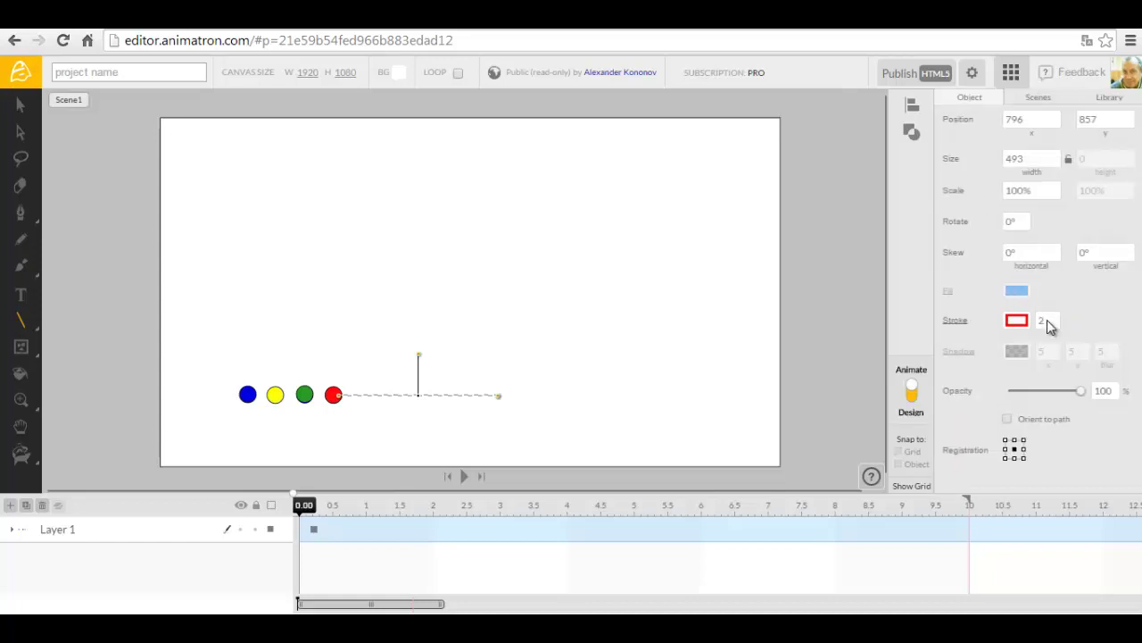
left_click(1046, 320)
key("BackSpace")
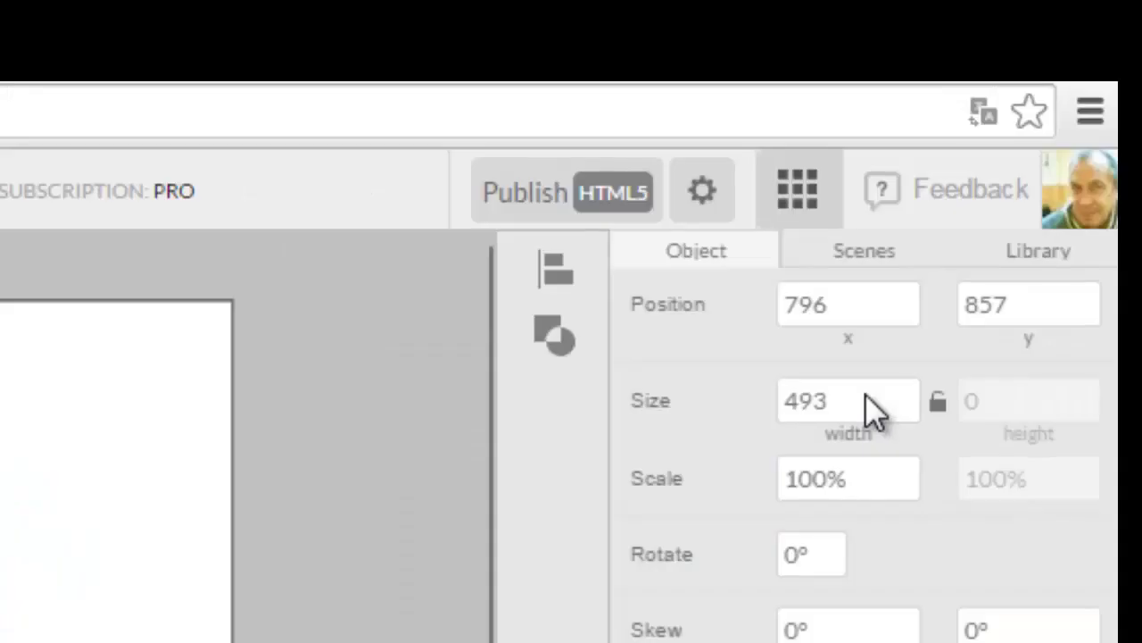
Set the red line's width to 500 and rotate it to about -40° around its end on the red circle
left_click_drag(866, 395, 765, 398)
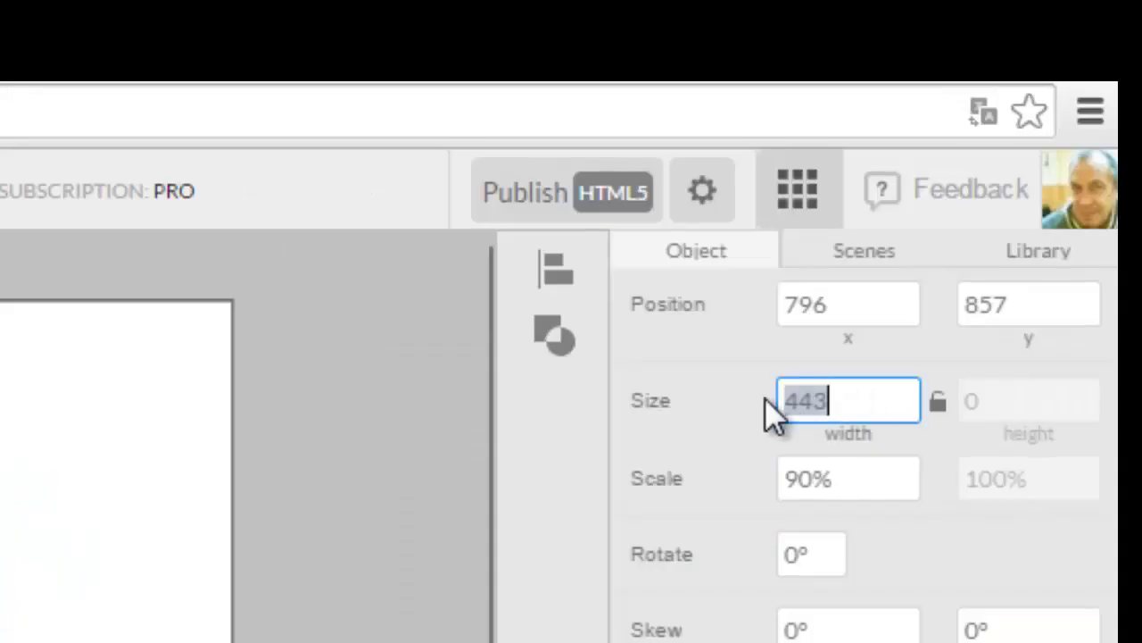
type("500")
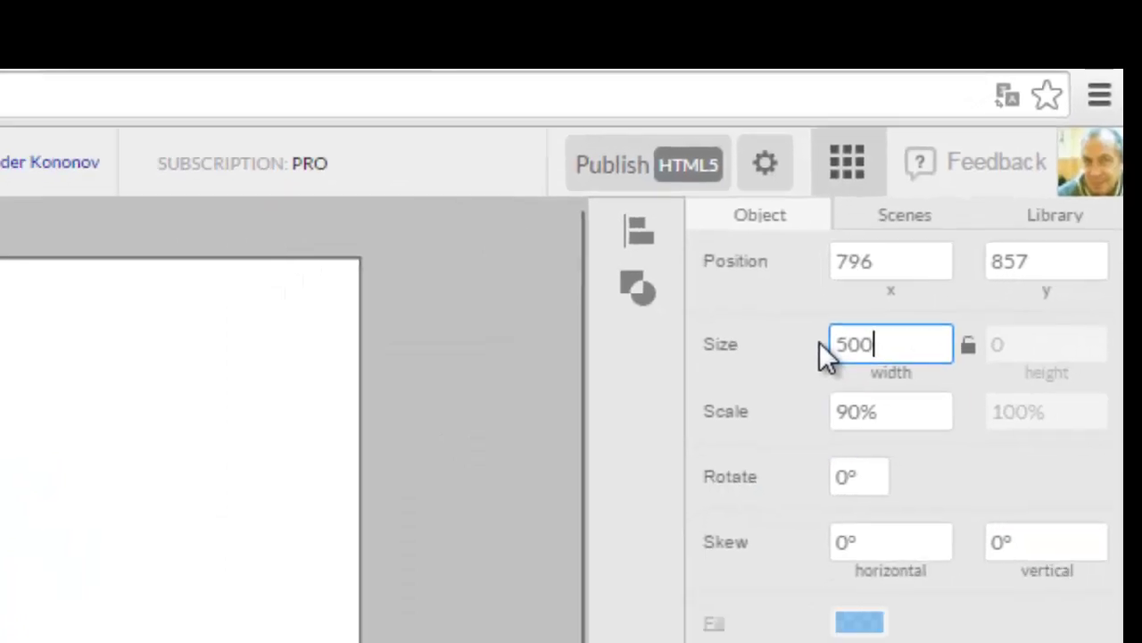
key("Return")
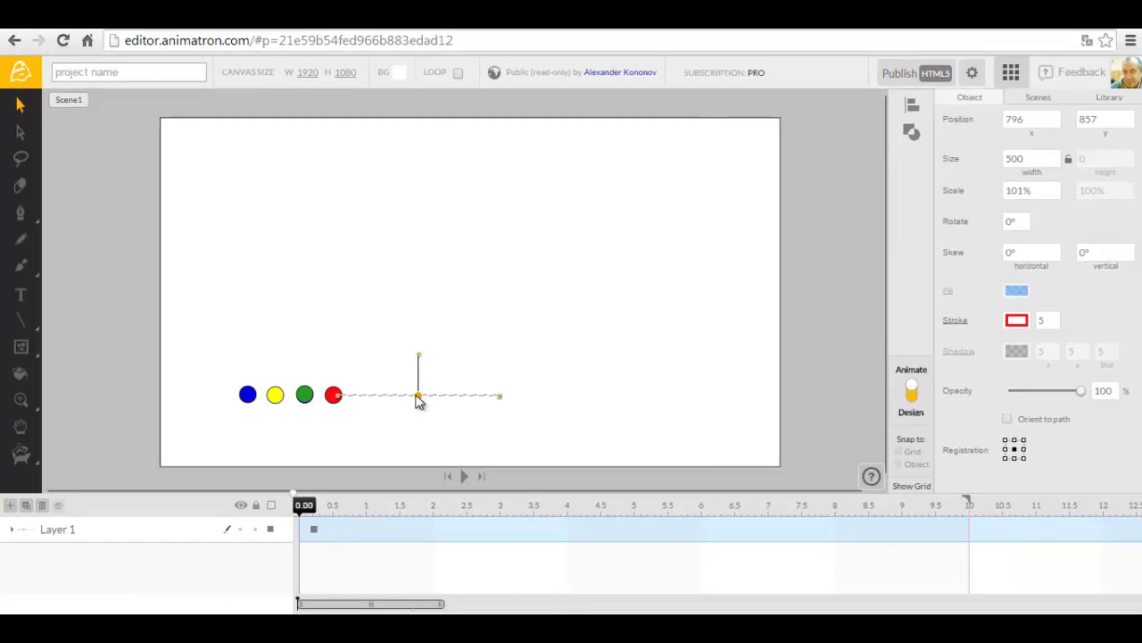
left_click_drag(420, 398, 336, 398)
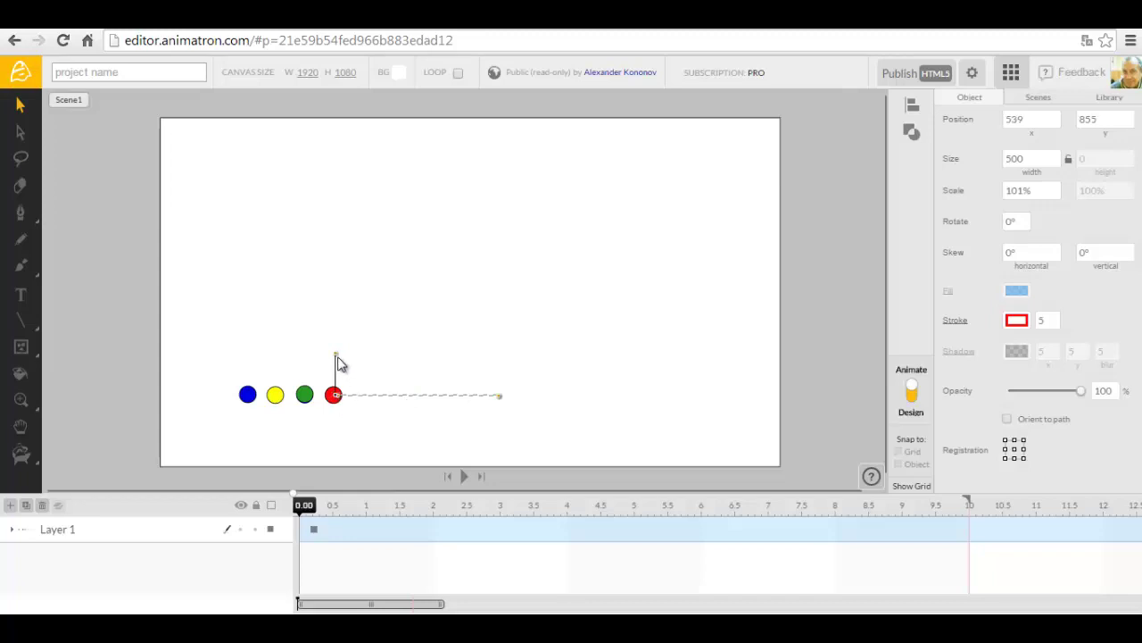
left_click_drag(337, 355, 221, 258)
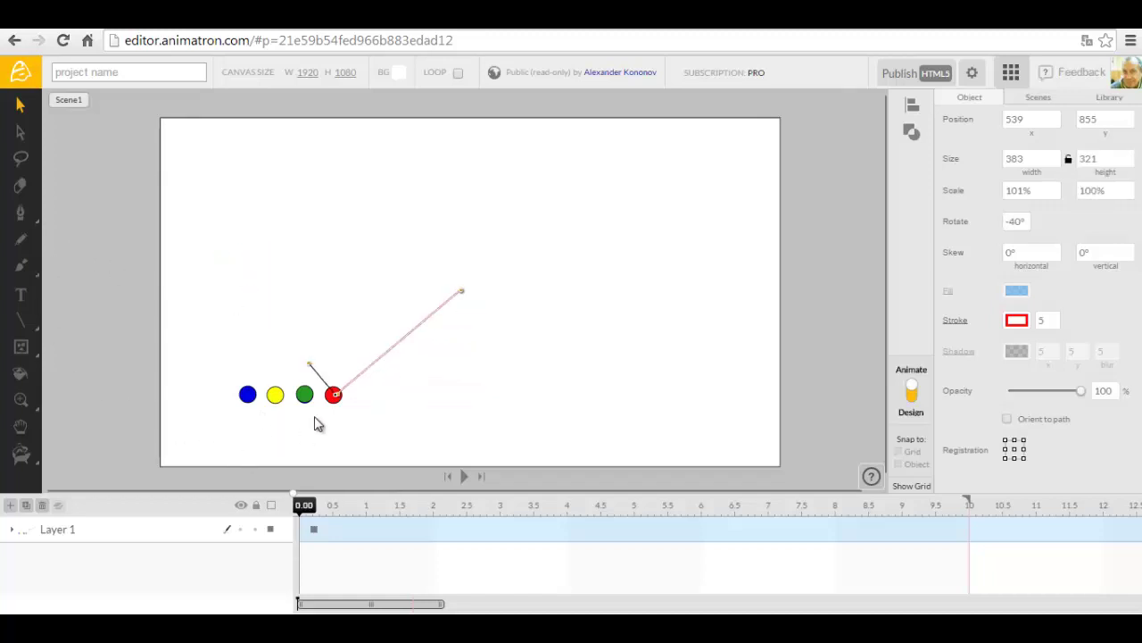
Draw a horizontal line about 646 wide from the green circle's centre and give it a green stroke of width 5
left_click(20, 320)
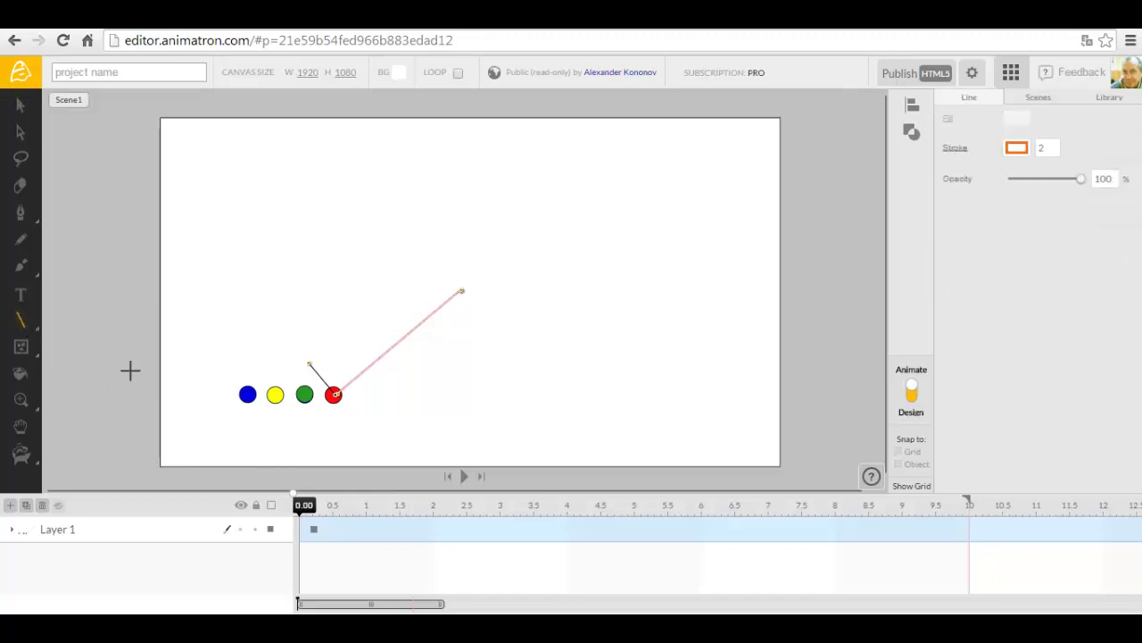
left_click(306, 394)
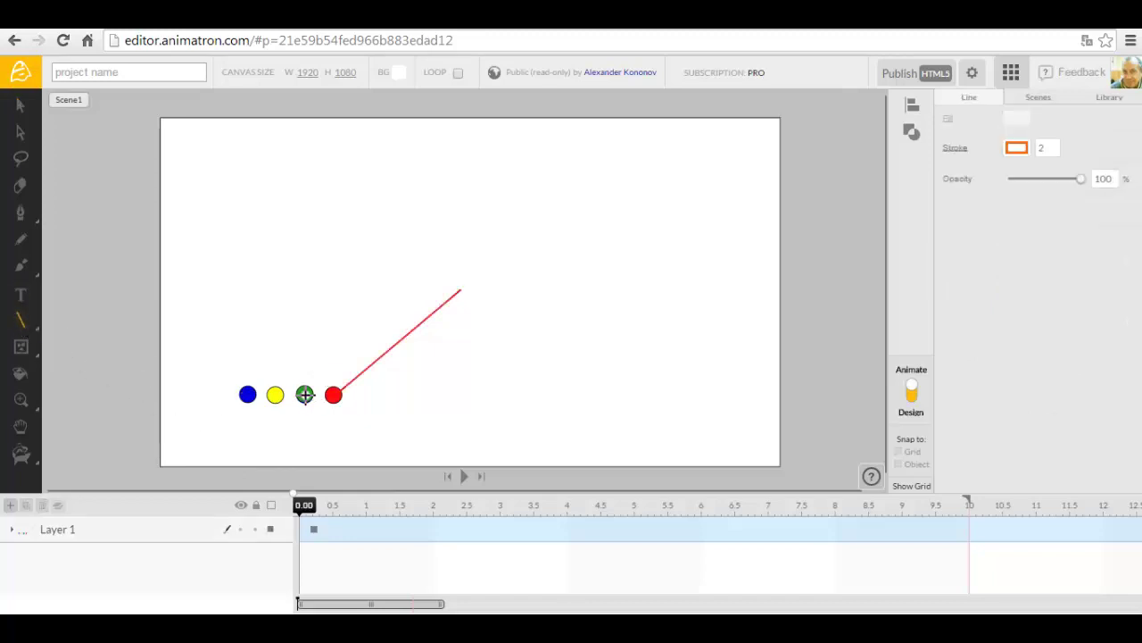
left_click(337, 390)
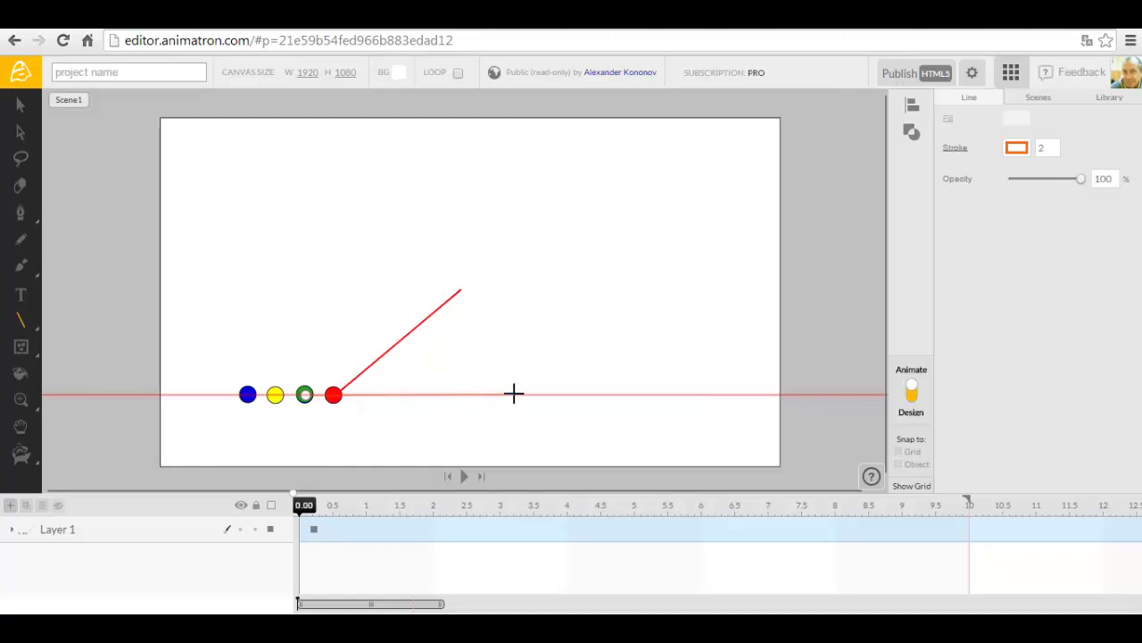
double_click(515, 394)
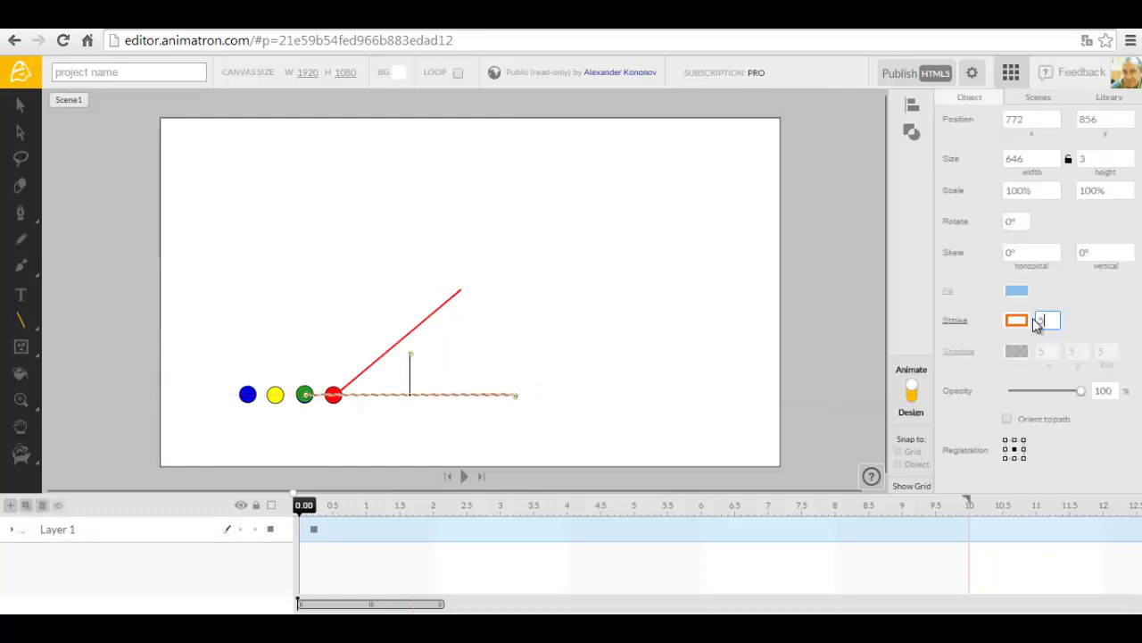
left_click(1017, 319)
left_click(1068, 398)
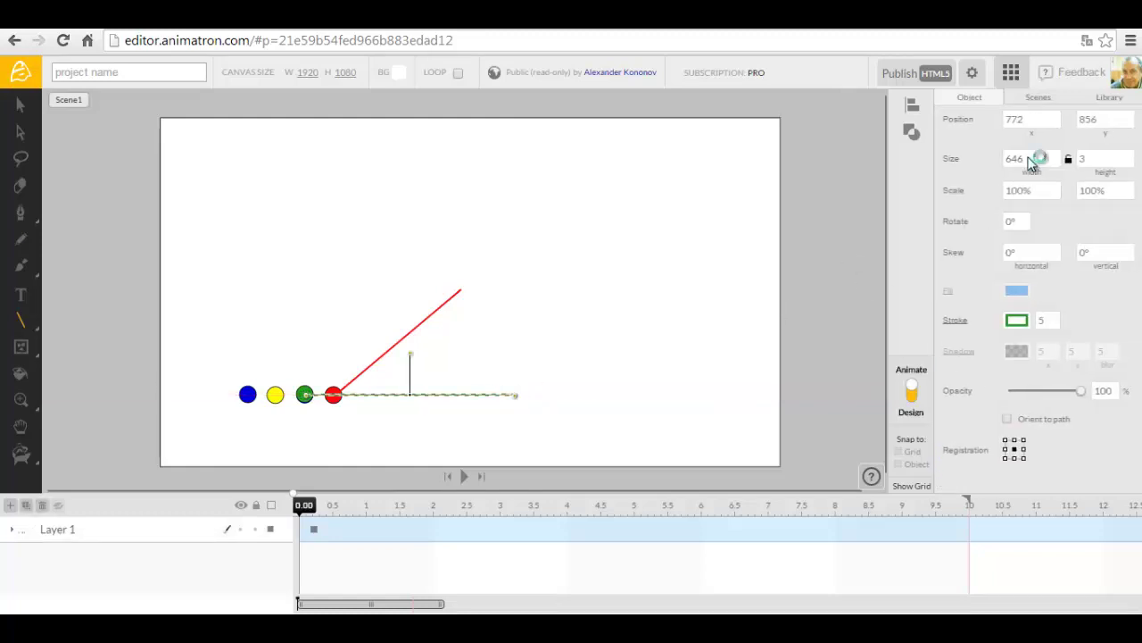
Set the green line's width to 1000 and rotate it steeply upward around its end on the green circle, reaching the canvas's upper edge
type("1000")
key("Return")
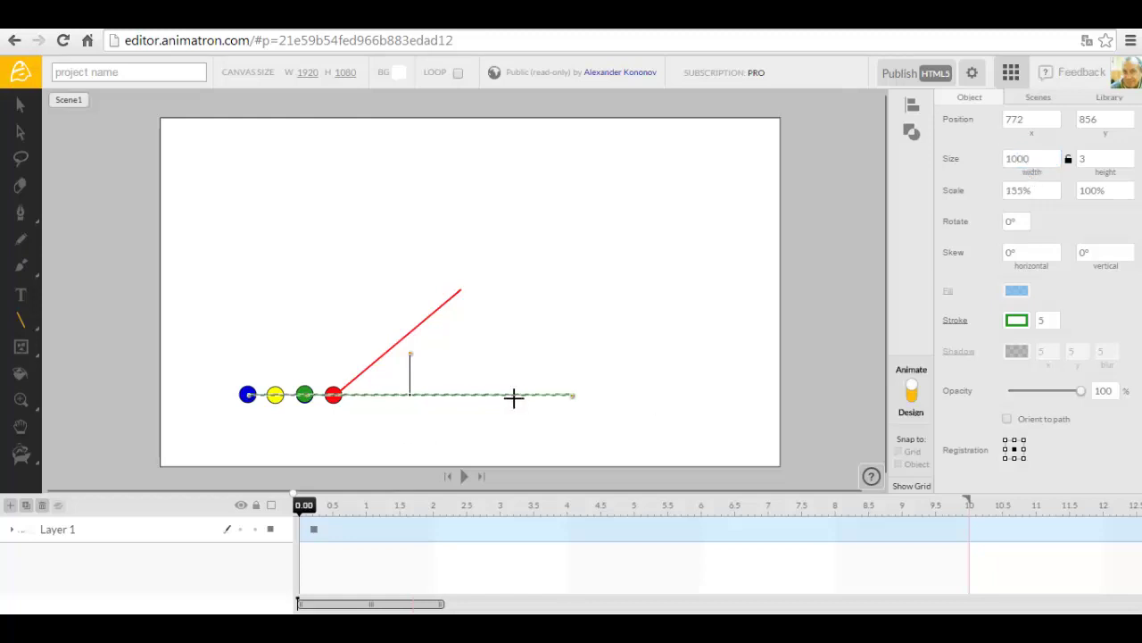
left_click(20, 105)
mouse_move(411, 353)
left_mouse_down()
mouse_move(309, 333)
mouse_move(408, 331)
left_mouse_up()
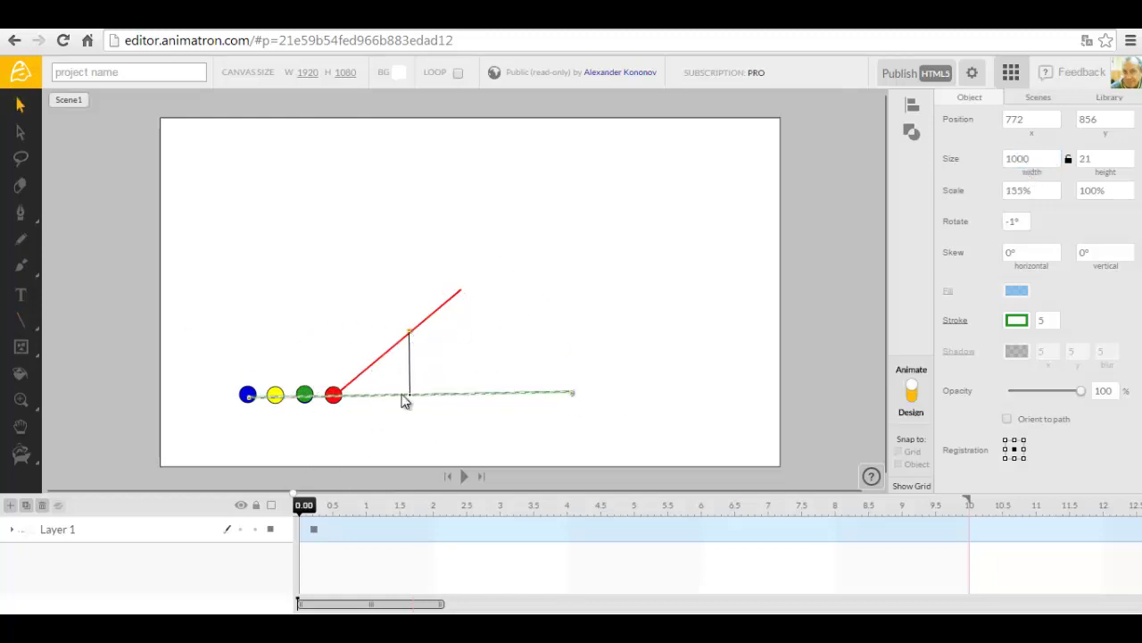
left_click_drag(409, 396, 491, 390)
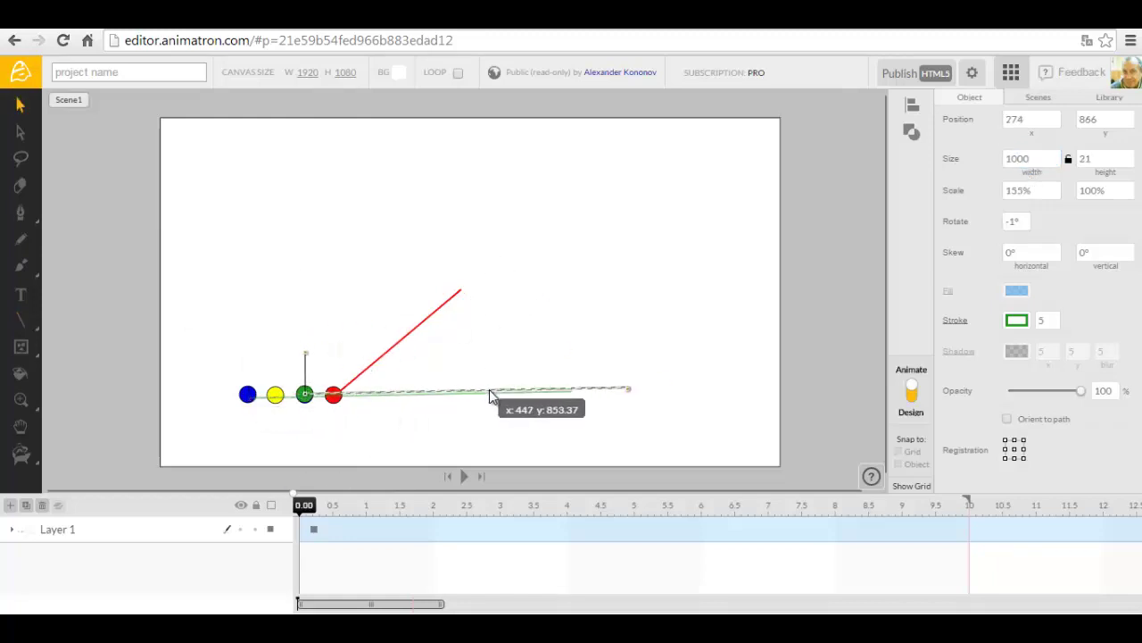
left_click_drag(306, 357, 244, 365)
Draw a horizontal line about 734 wide from the yellow circle's centre and give it a yellow stroke of width 5
left_click(17, 317)
left_click(275, 394)
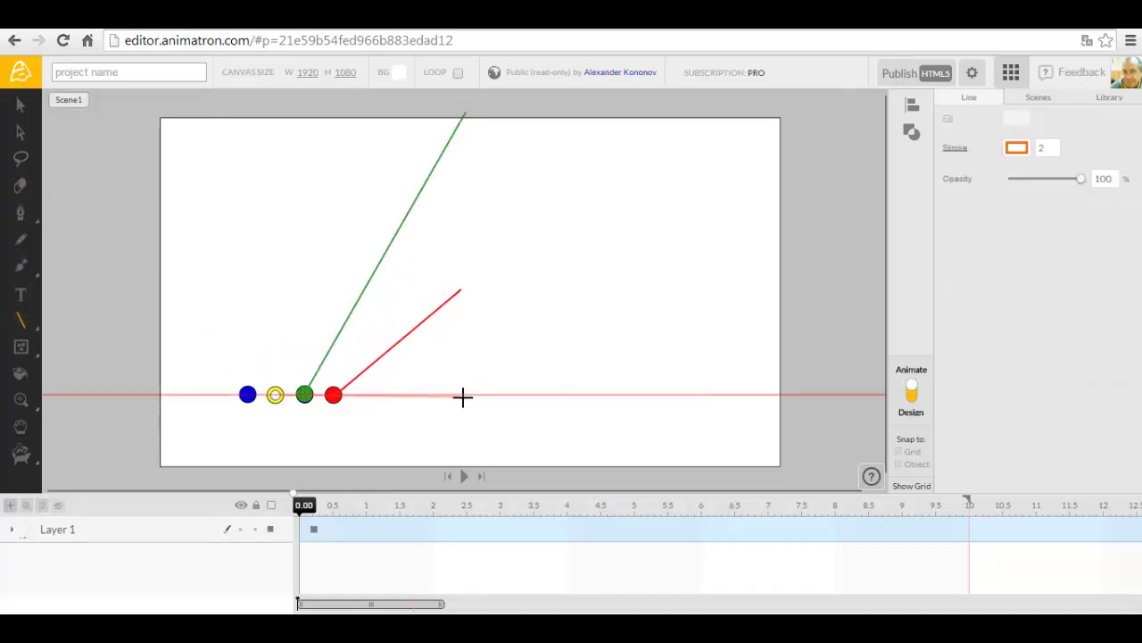
left_click(512, 393)
key("Escape")
left_click(1049, 324)
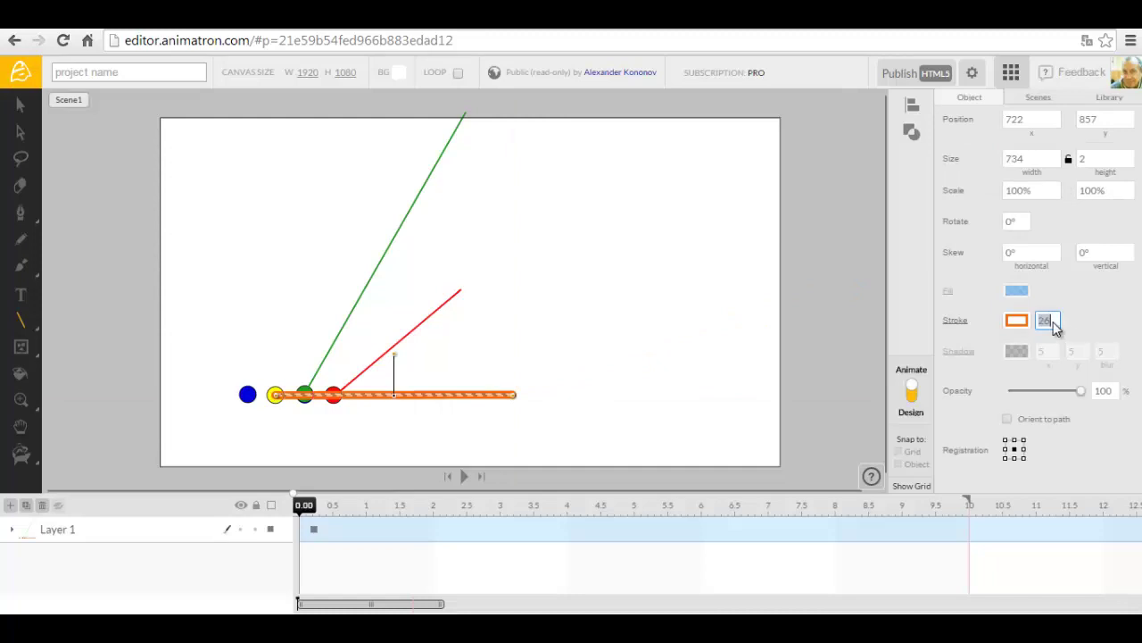
left_click(1021, 321)
left_click(979, 212)
left_click(955, 113)
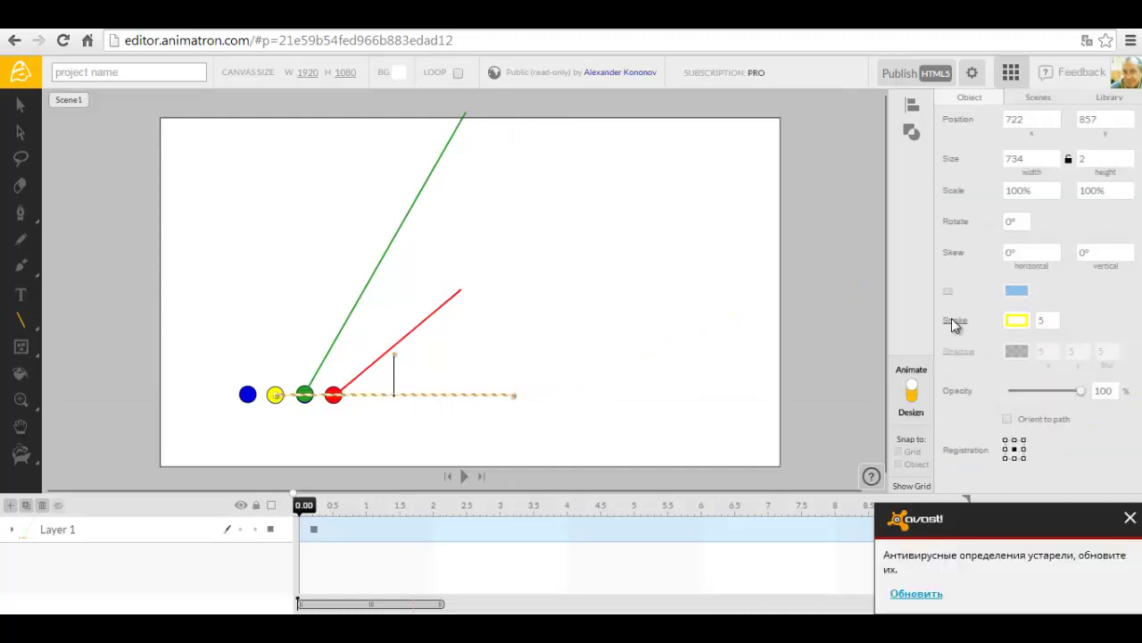
Set the yellow line's width to 750 and rotate it upward around its end on the yellow circle
double_click(1031, 159)
type("750")
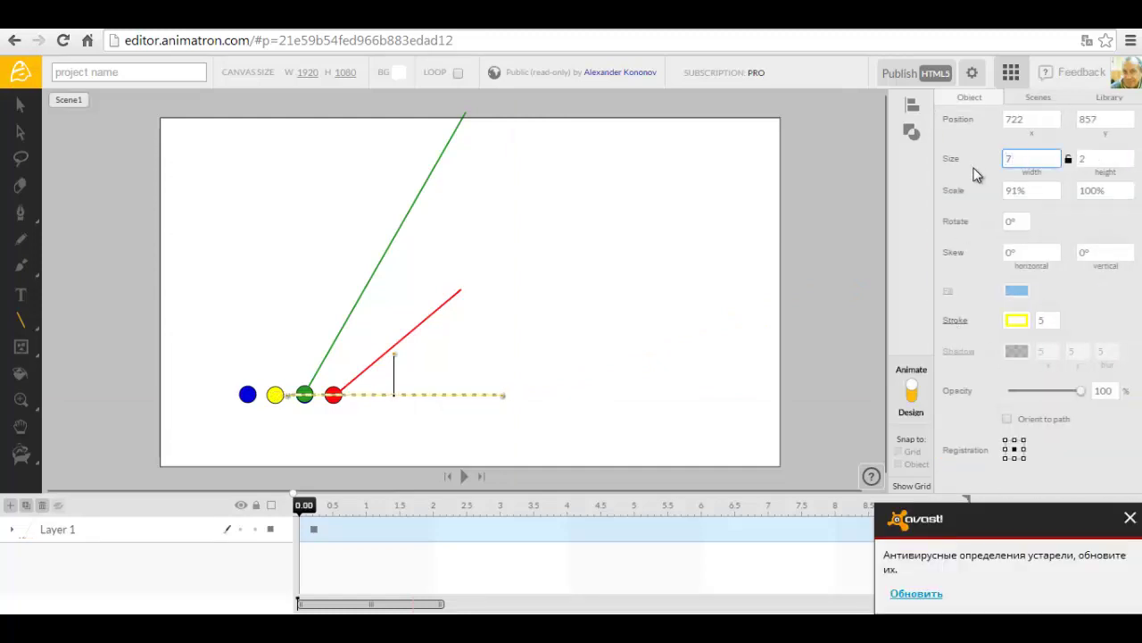
key("Return")
left_click_drag(276, 355, 175, 295)
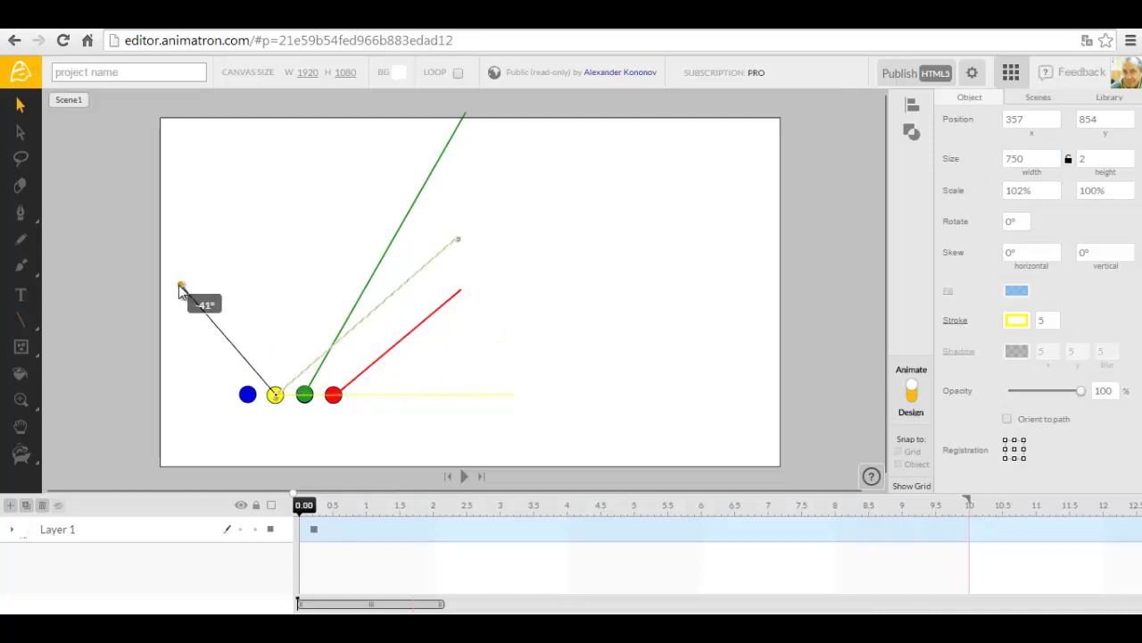
Draw a horizontal line about 615 wide from the blue circle's centre and give it a blue stroke of width 5
key("l")
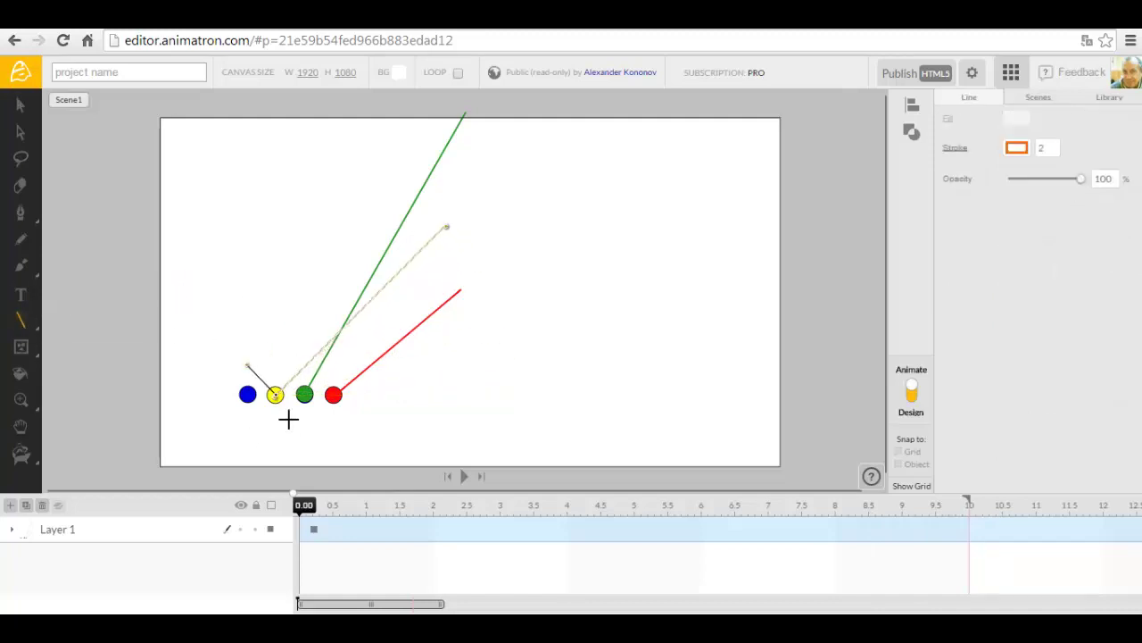
mouse_move(248, 394)
left_mouse_down()
mouse_move(464, 401)
mouse_move(448, 394)
left_mouse_up()
left_click(1044, 322)
type("5")
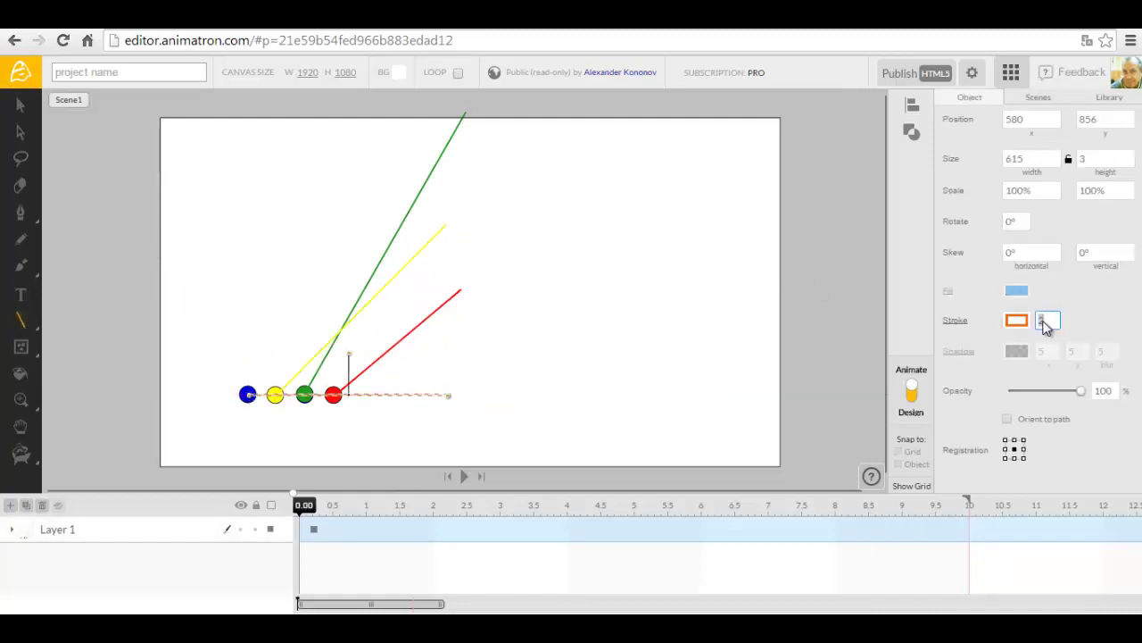
left_click(1015, 321)
left_click(1070, 225)
left_click(962, 114)
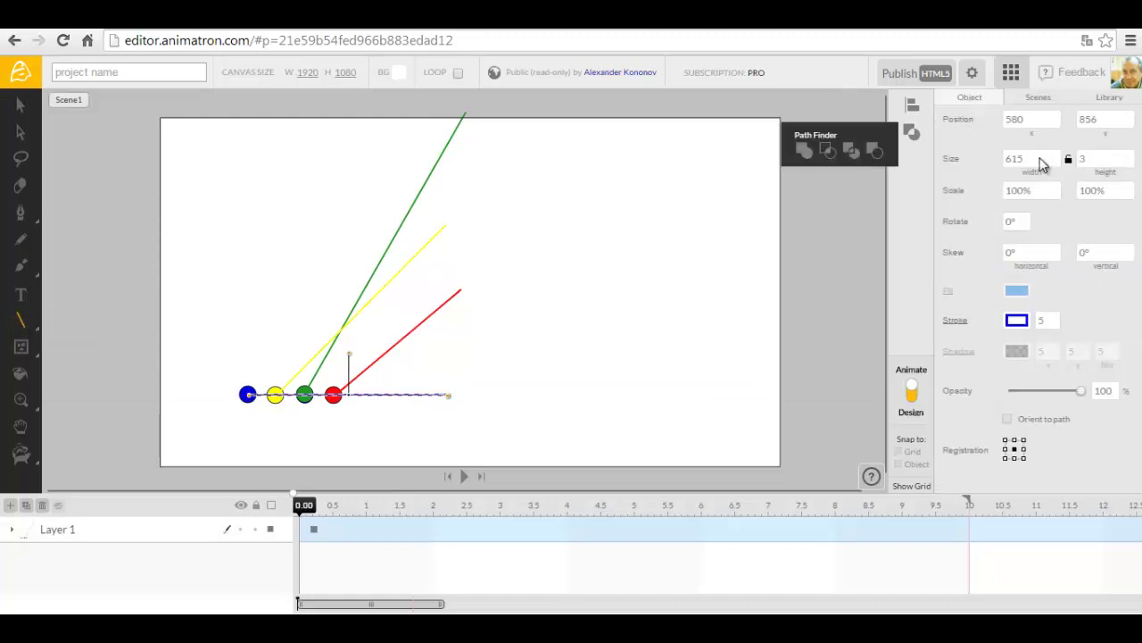
Set the blue line's width to 750, align its end with the blue circle's centre and rotate it around that end to -90°
left_click_drag(1040, 163, 1005, 163)
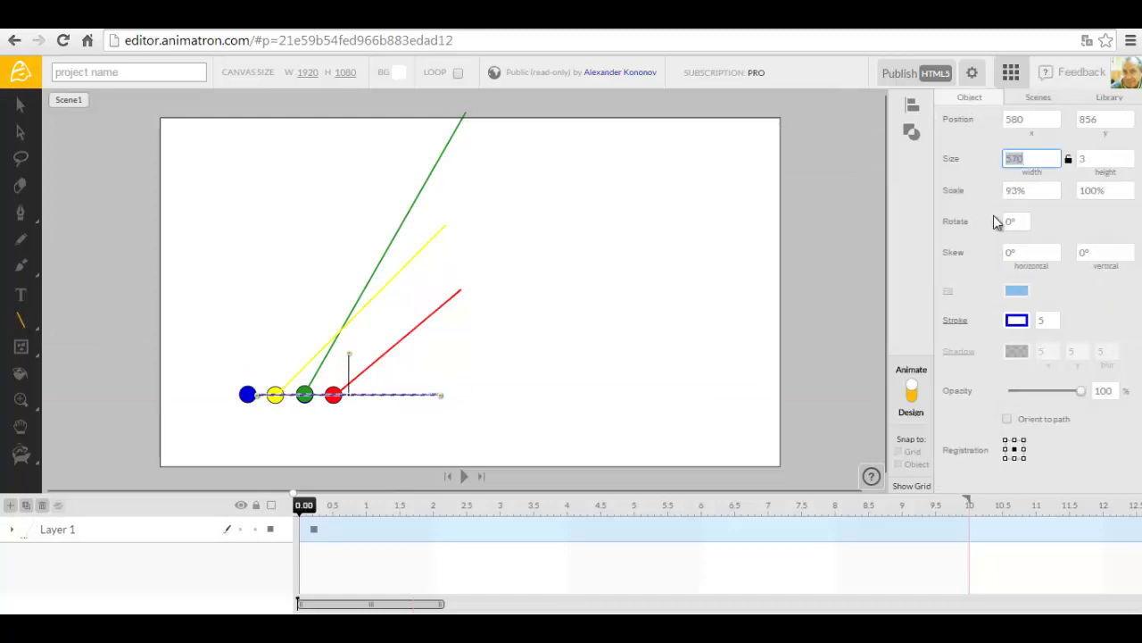
type("750")
key("Return")
key("v")
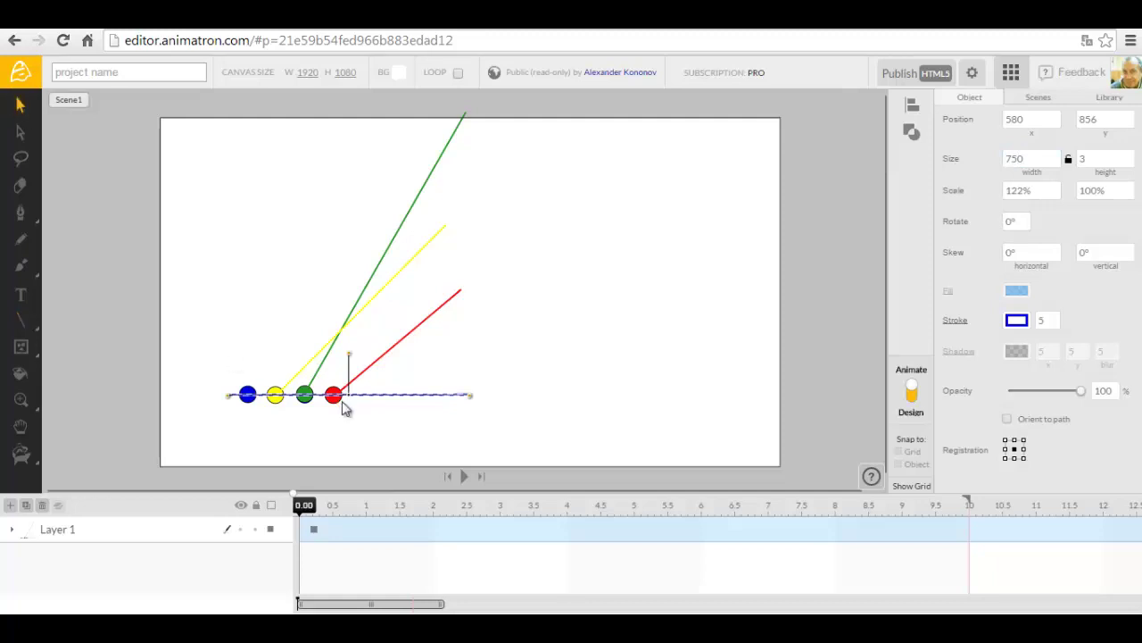
left_click_drag(349, 394, 227, 394)
left_click_drag(398, 395, 418, 395)
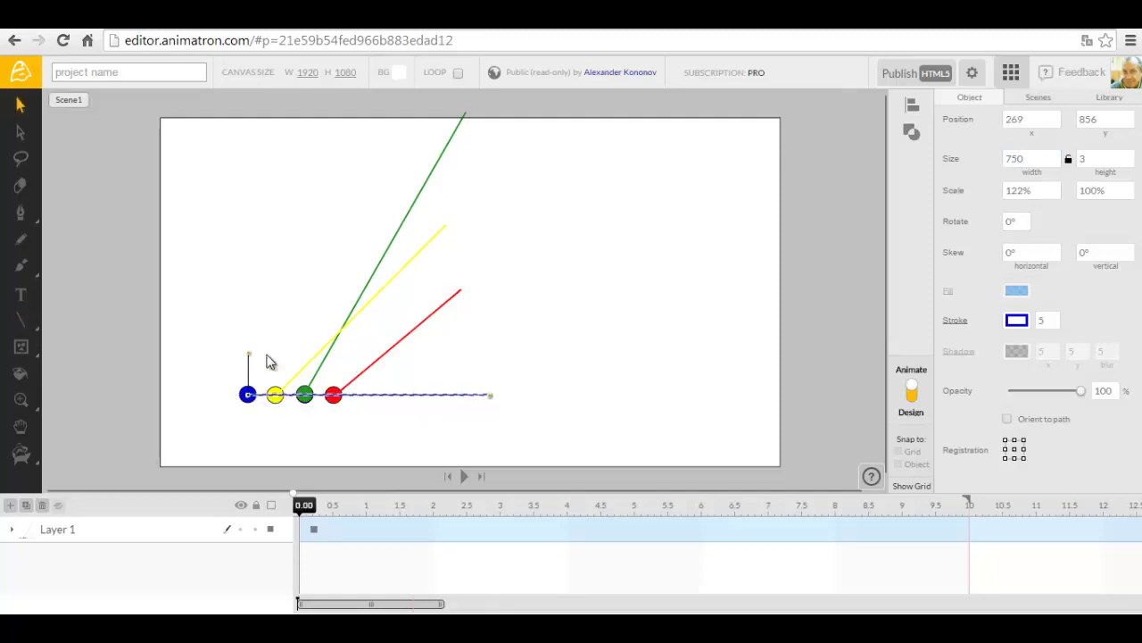
left_click_drag(249, 355, 53, 397)
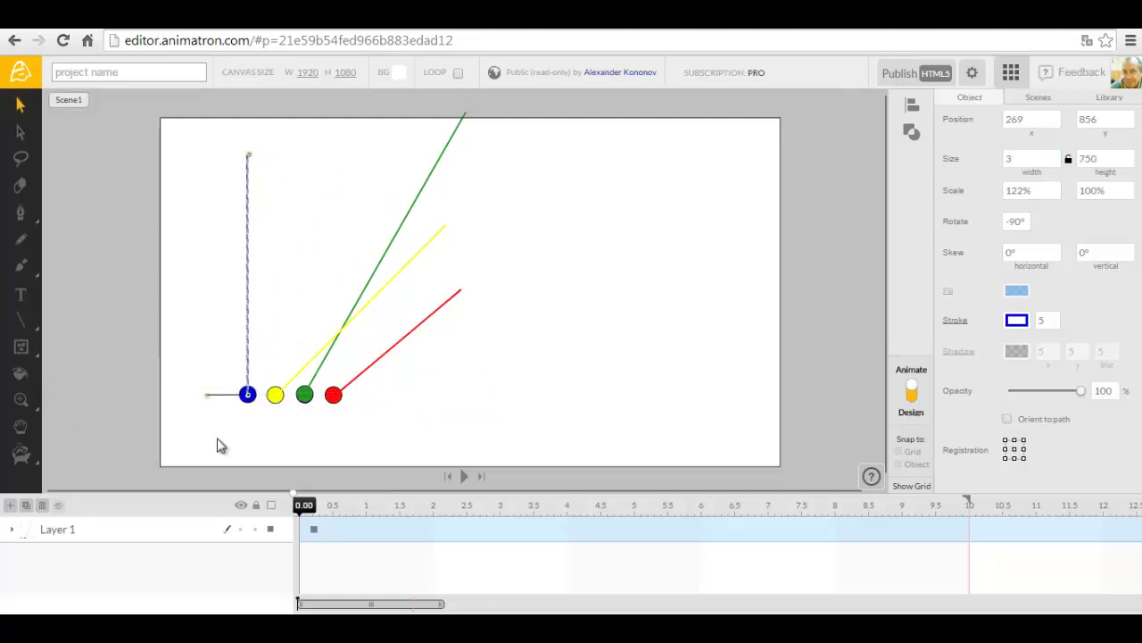
At the 1-second mark, move the red, green, yellow and blue circles to the far ends of their matching lines
left_click(433, 516)
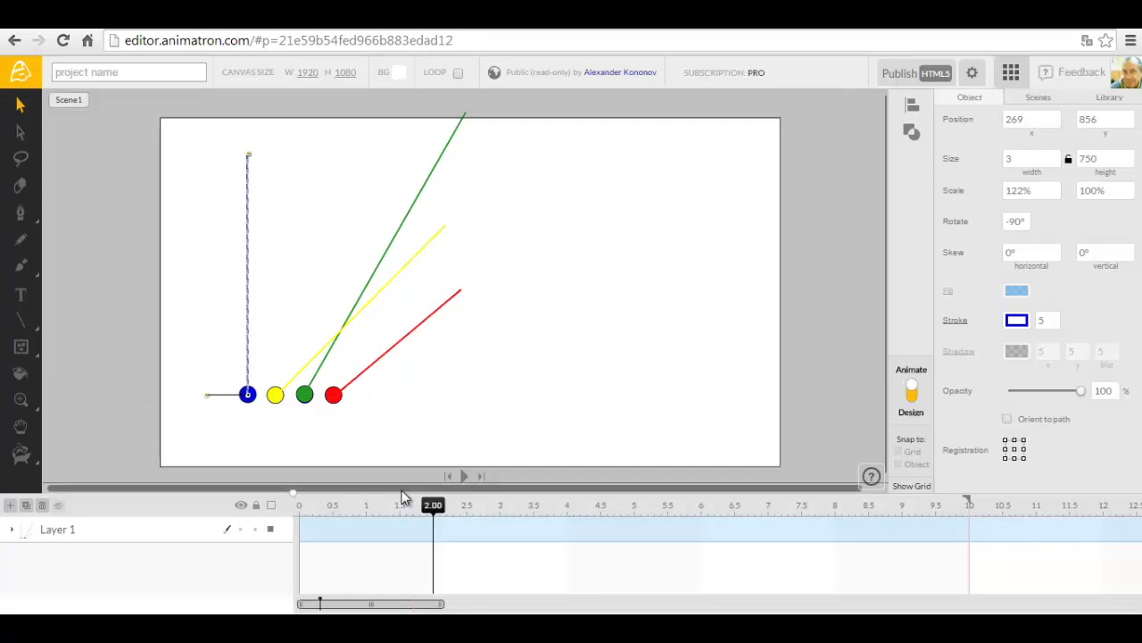
left_click(366, 514)
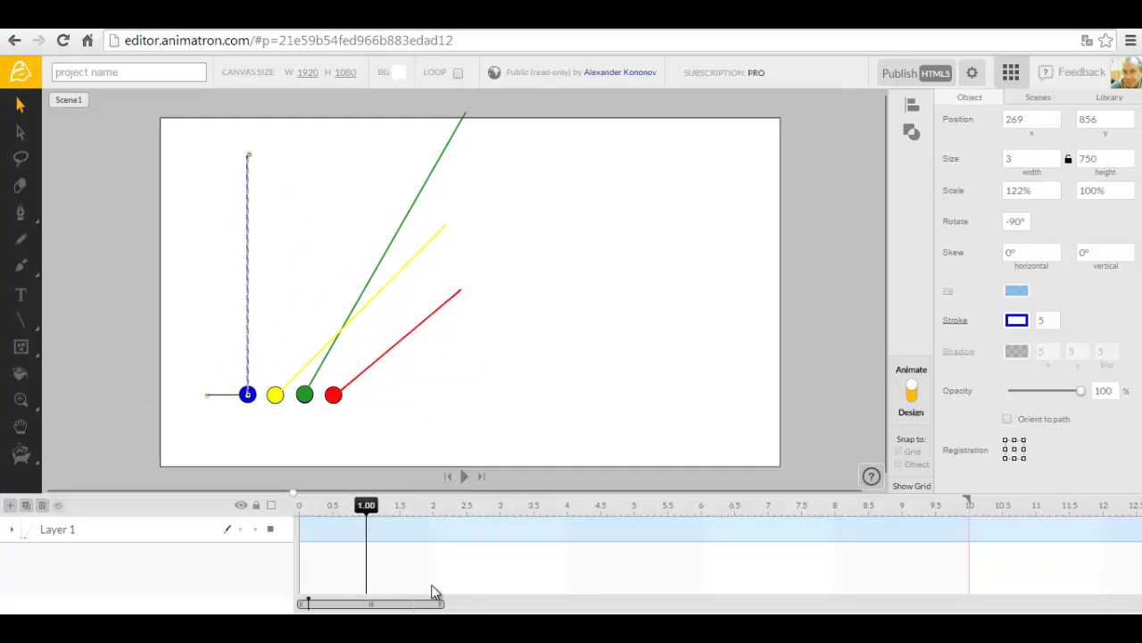
left_click_drag(441, 603, 334, 603)
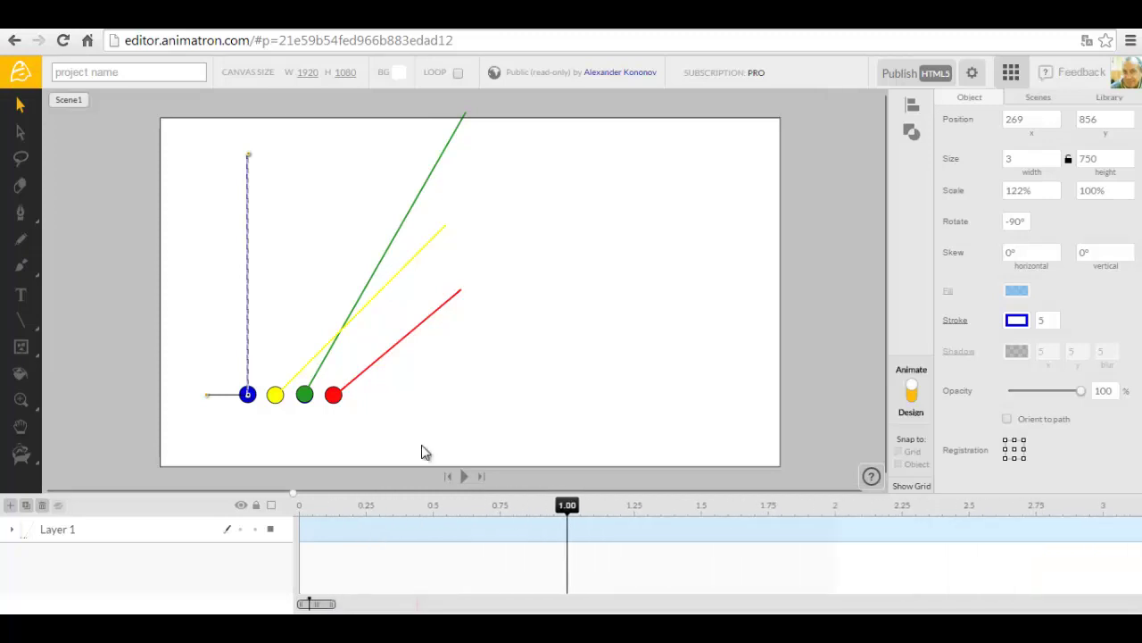
left_click(335, 401)
left_click(335, 405)
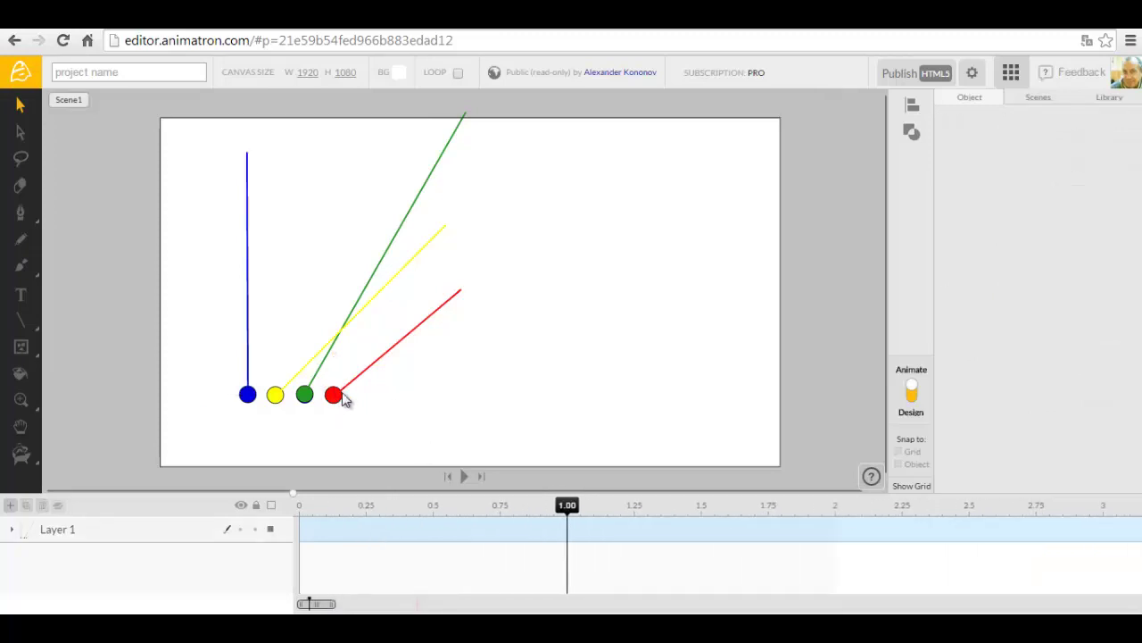
left_click(333, 403)
left_click_drag(333, 404, 461, 299)
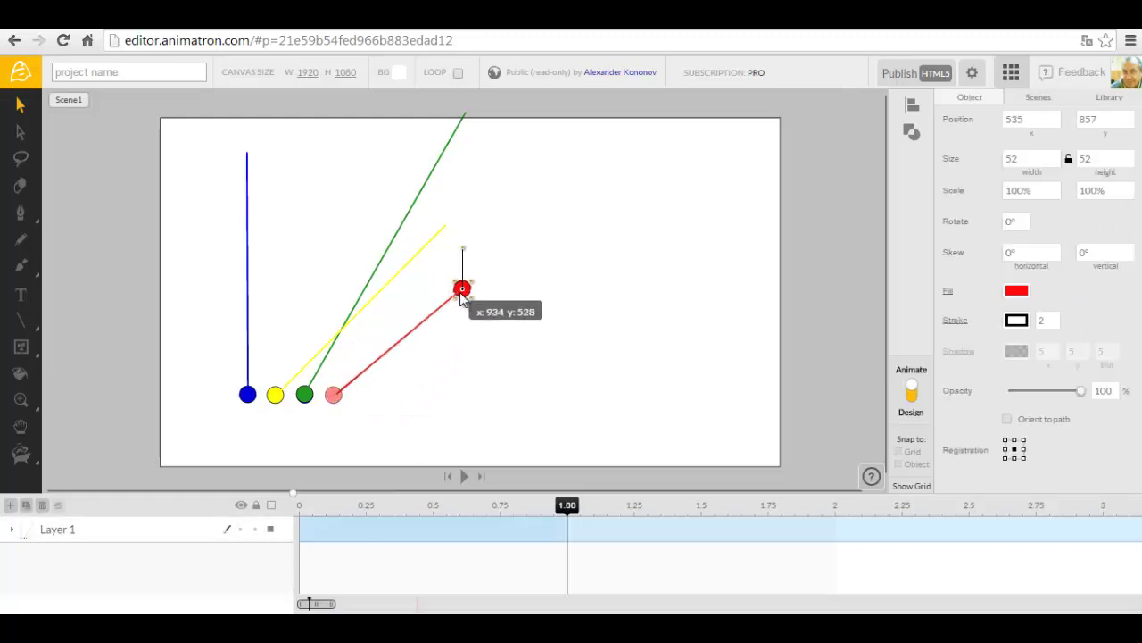
left_click_drag(314, 401, 466, 111)
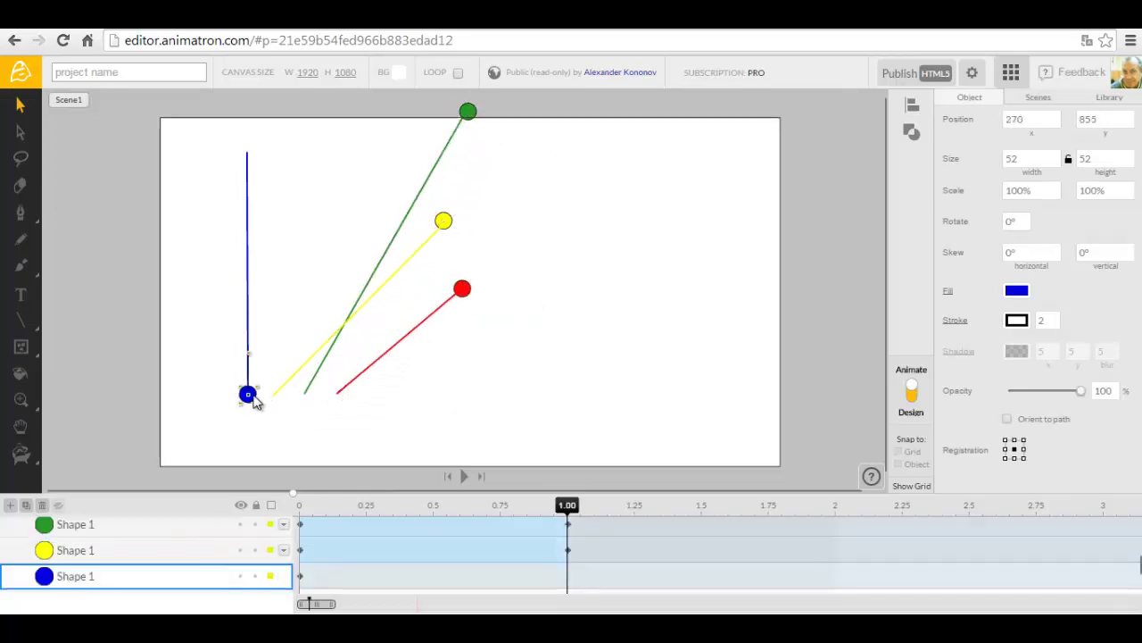
left_click_drag(255, 402, 246, 151)
Play the animation and shorten the scene's duration to 1.5 seconds
left_click(464, 476)
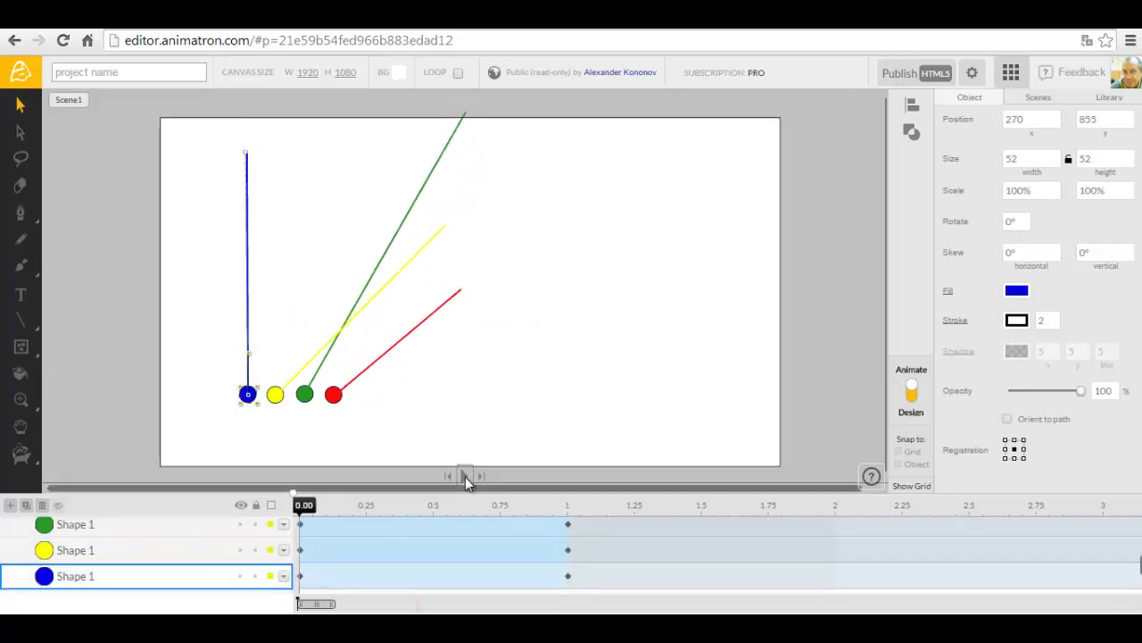
left_click(467, 476)
left_click_drag(326, 606, 416, 606)
left_click_drag(941, 503, 316, 561)
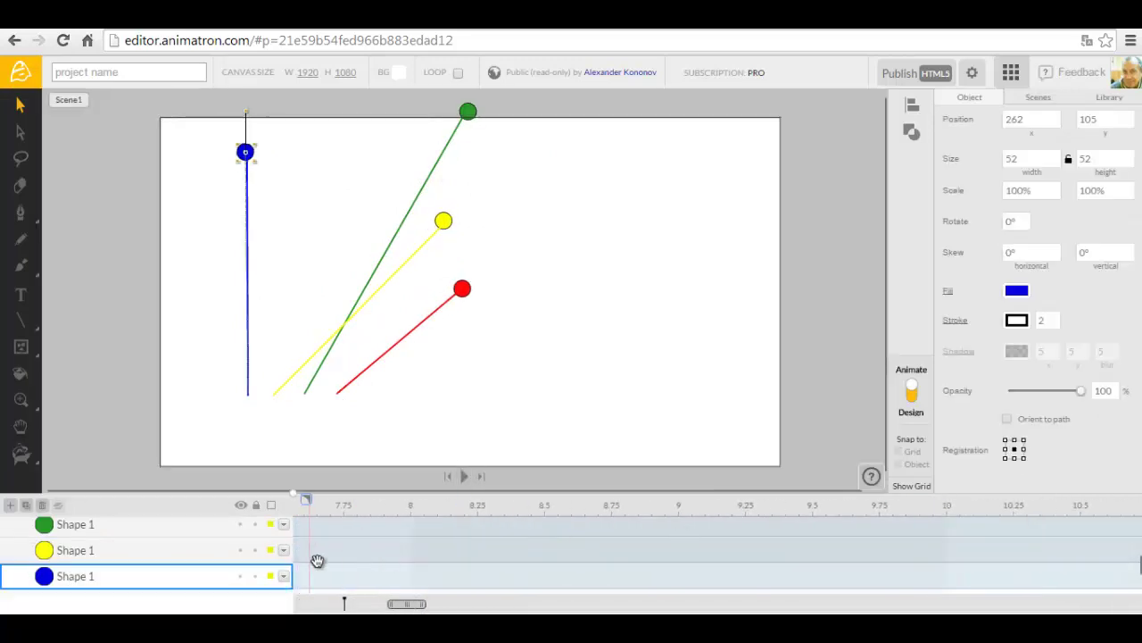
left_click_drag(389, 605, 301, 604)
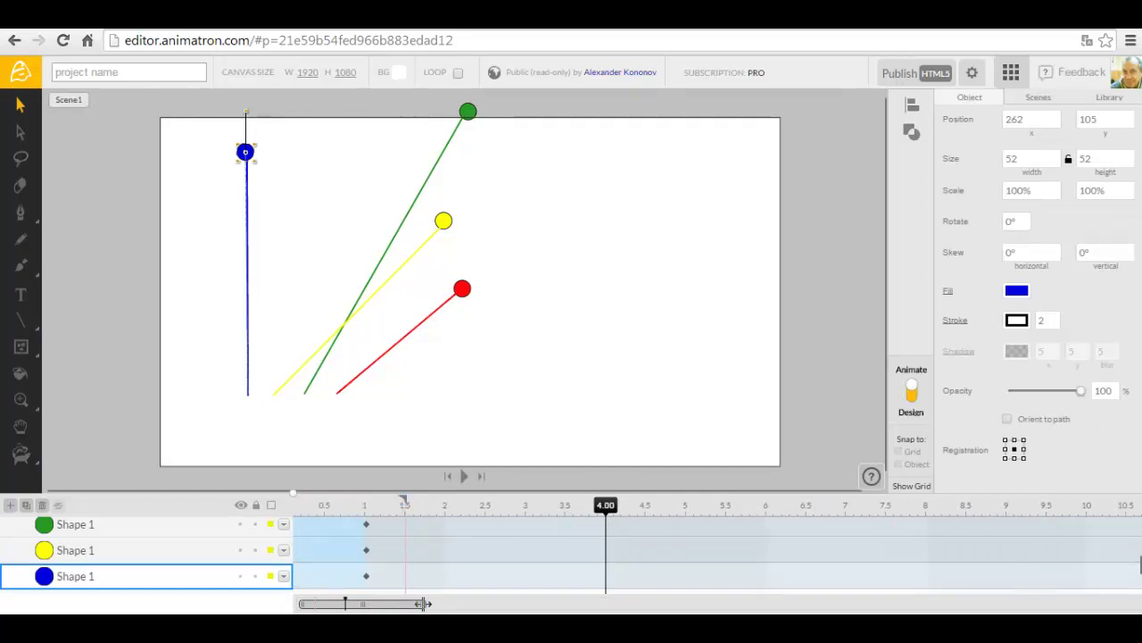
left_click_drag(424, 605, 330, 606)
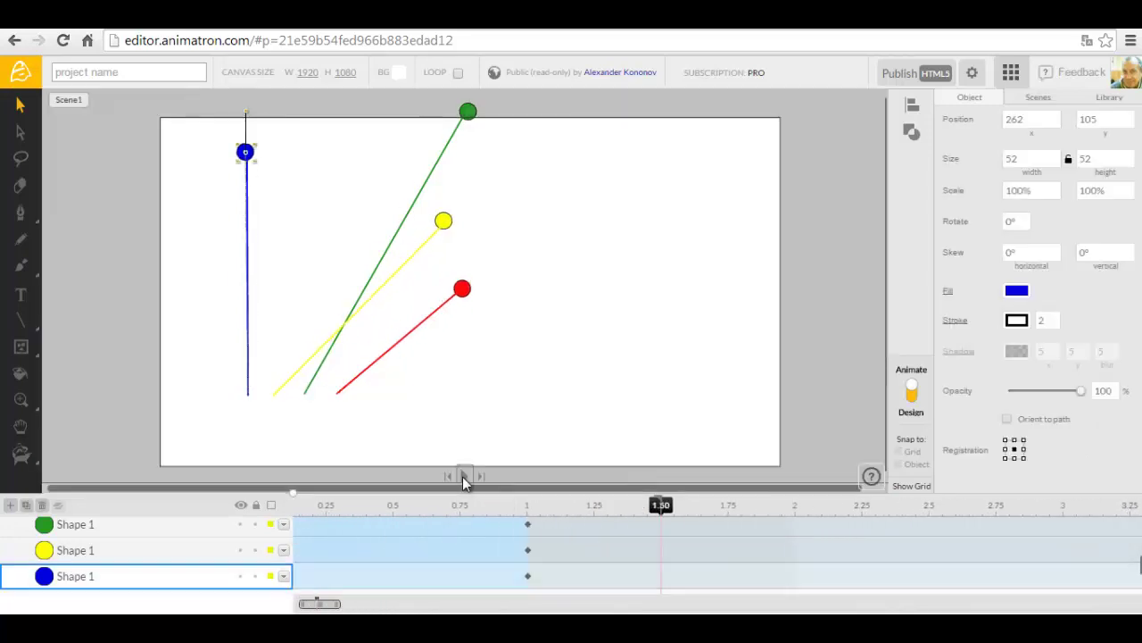
Select the red line and replay the shortened animation from the start
left_click(392, 349)
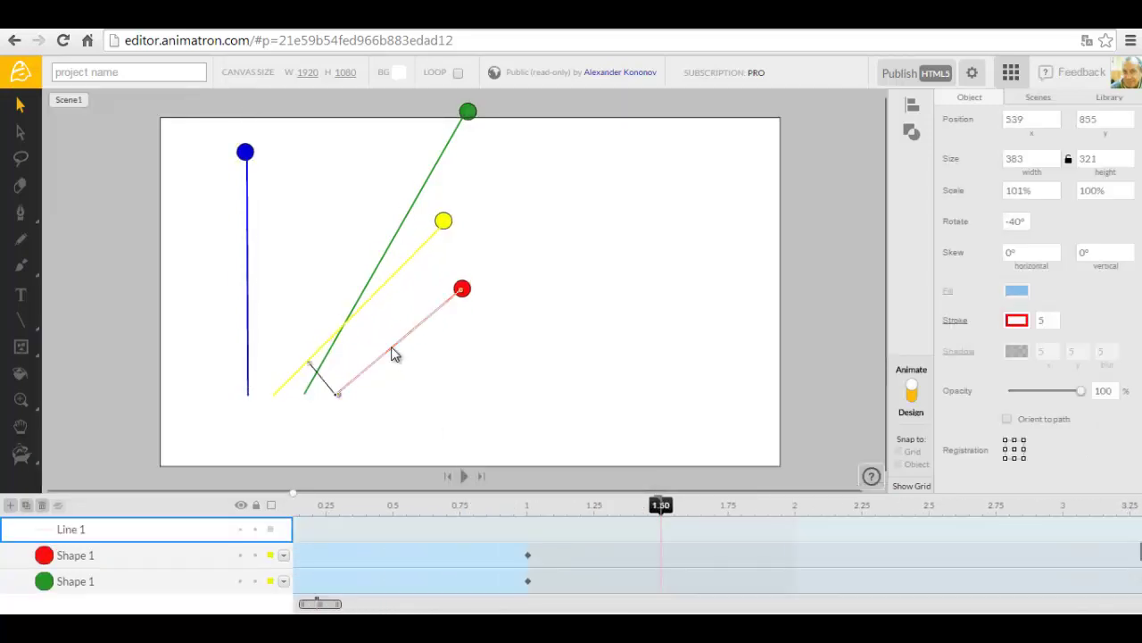
left_click(448, 476)
left_click(464, 476)
Draw a small rectangle about 67 by 60 near the canvas's upper-right corner and fill it with orange
left_click(22, 320)
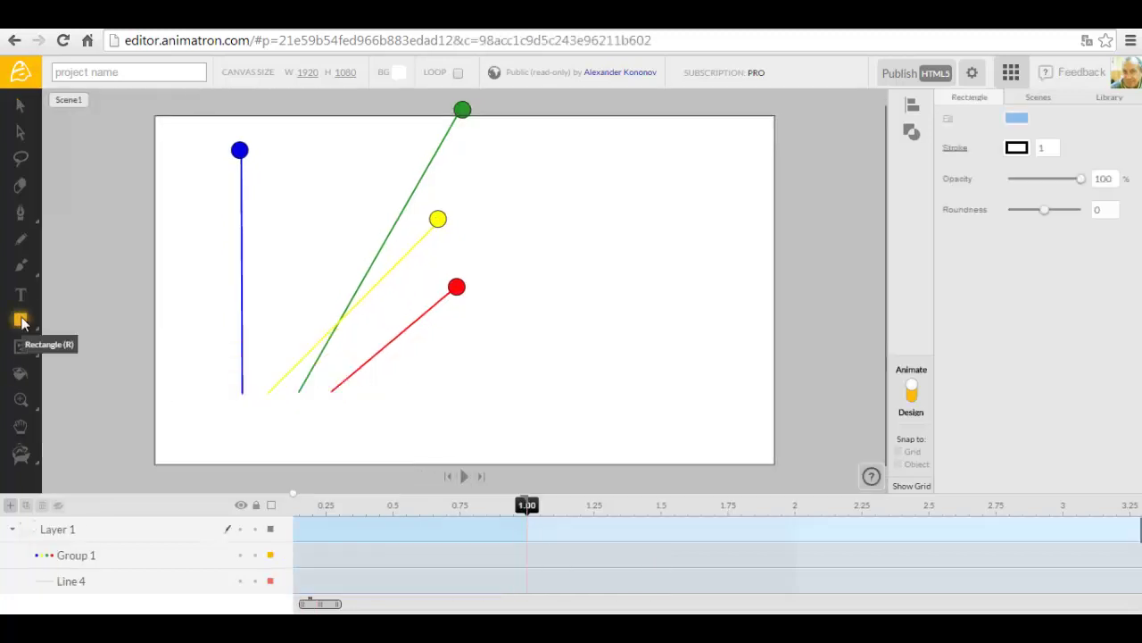
left_click_drag(716, 141, 739, 161)
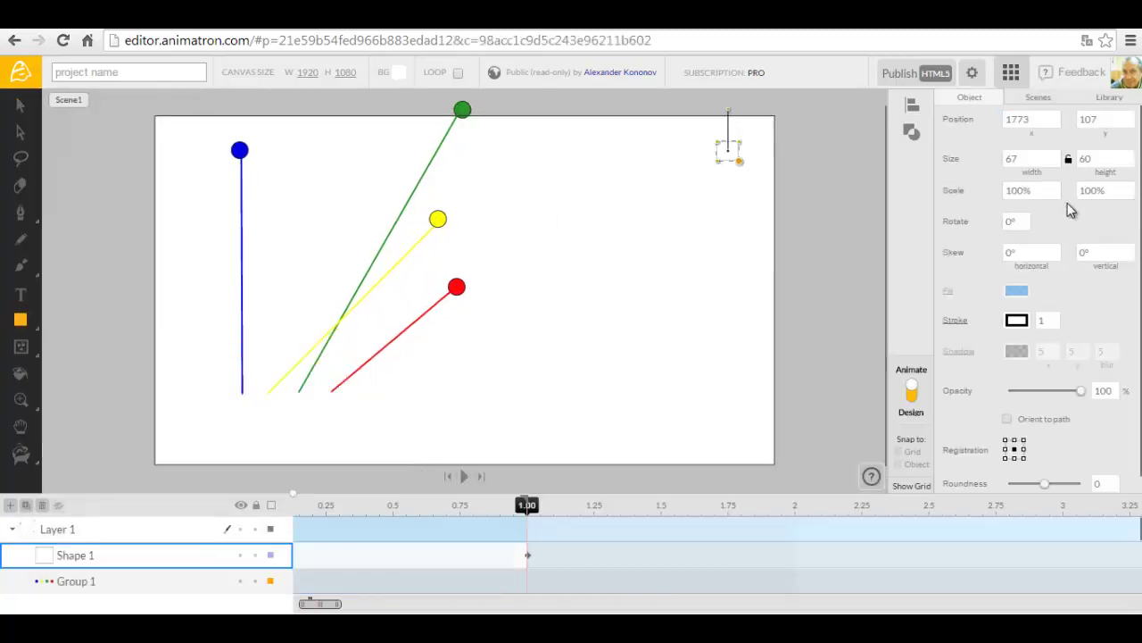
left_click(1019, 293)
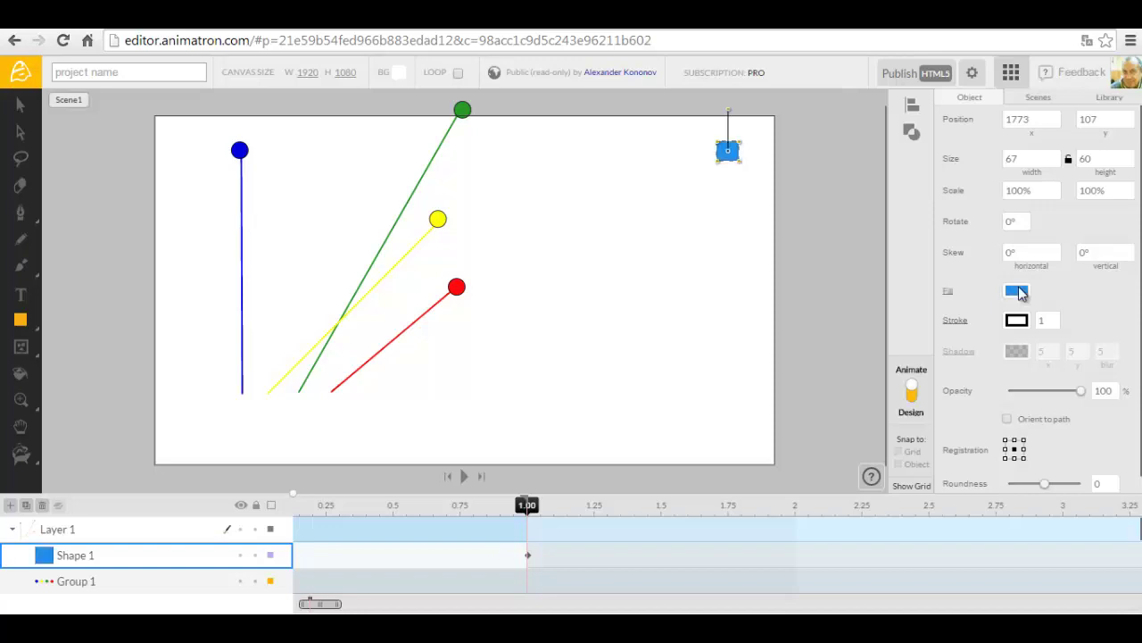
left_click(1019, 292)
left_click(966, 214)
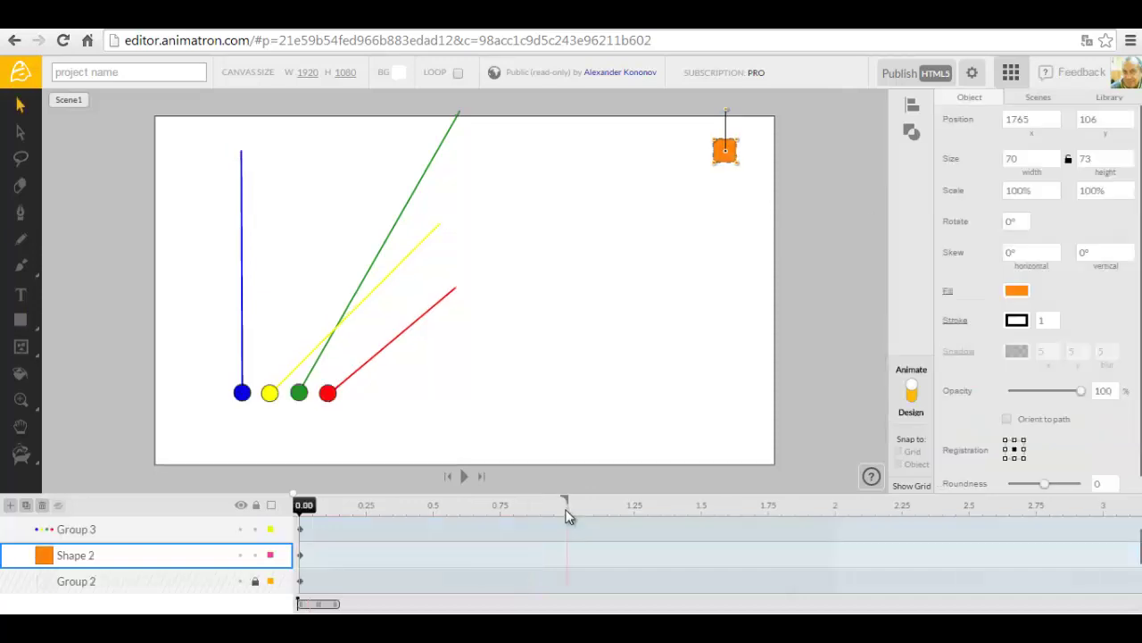
At the 1-second mark, group the orange shape together with the group containing the circles
left_click(568, 514)
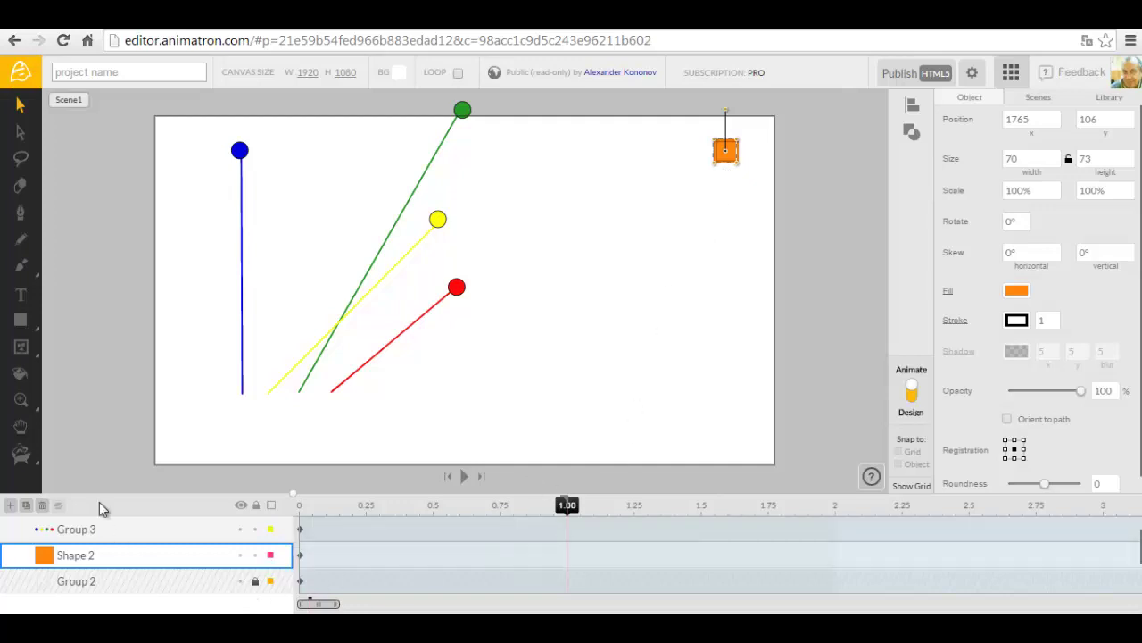
left_click(89, 530, "shift")
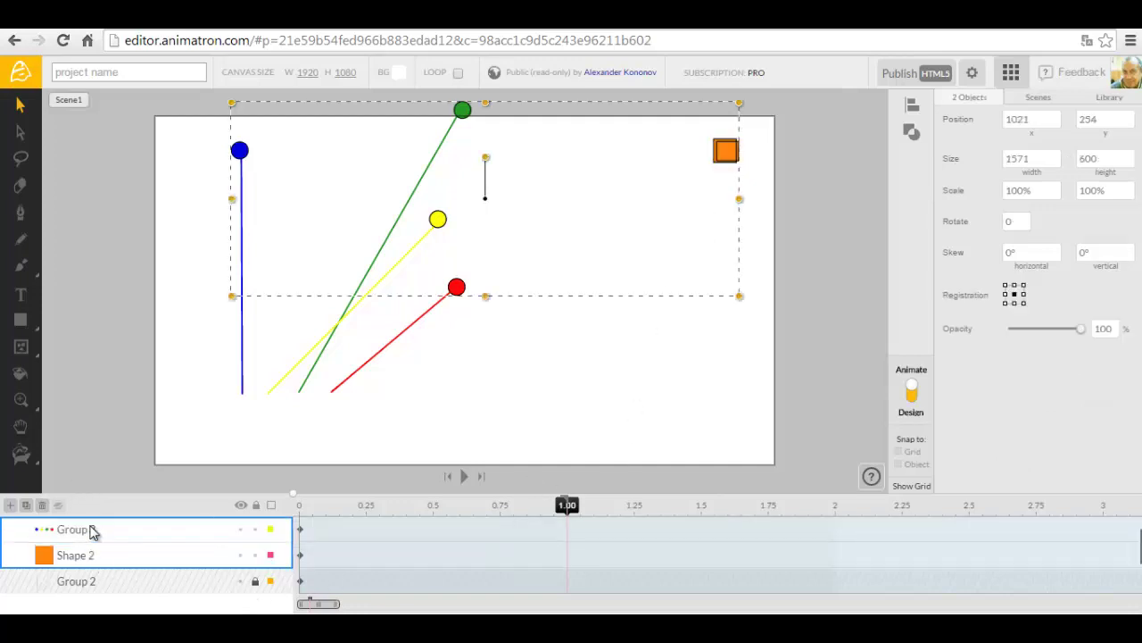
right_click(722, 152)
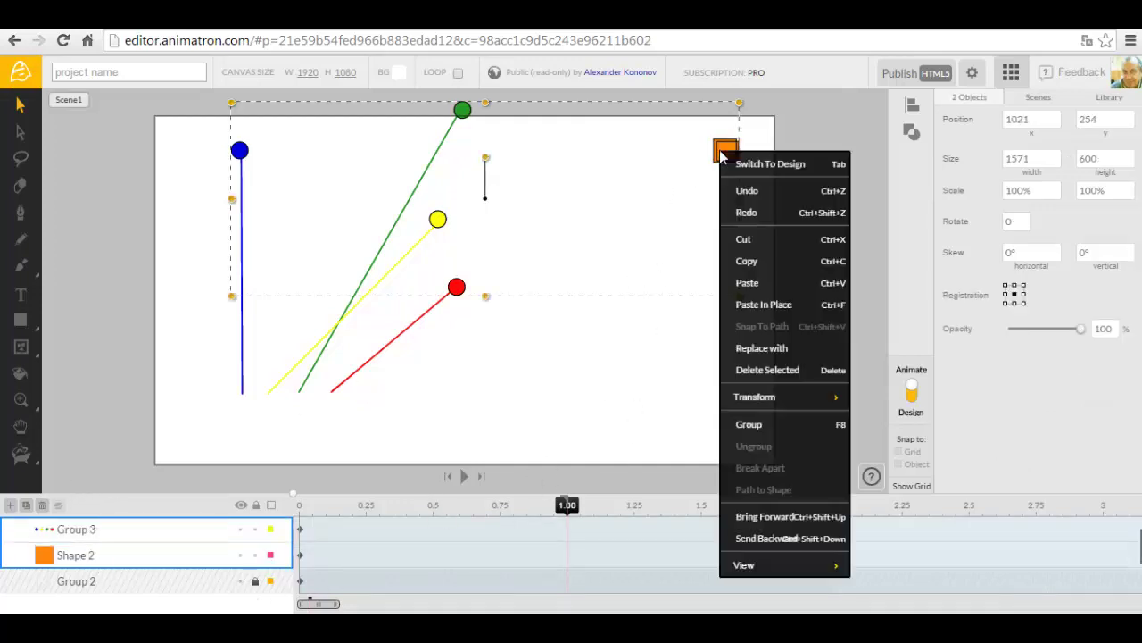
left_click(750, 424)
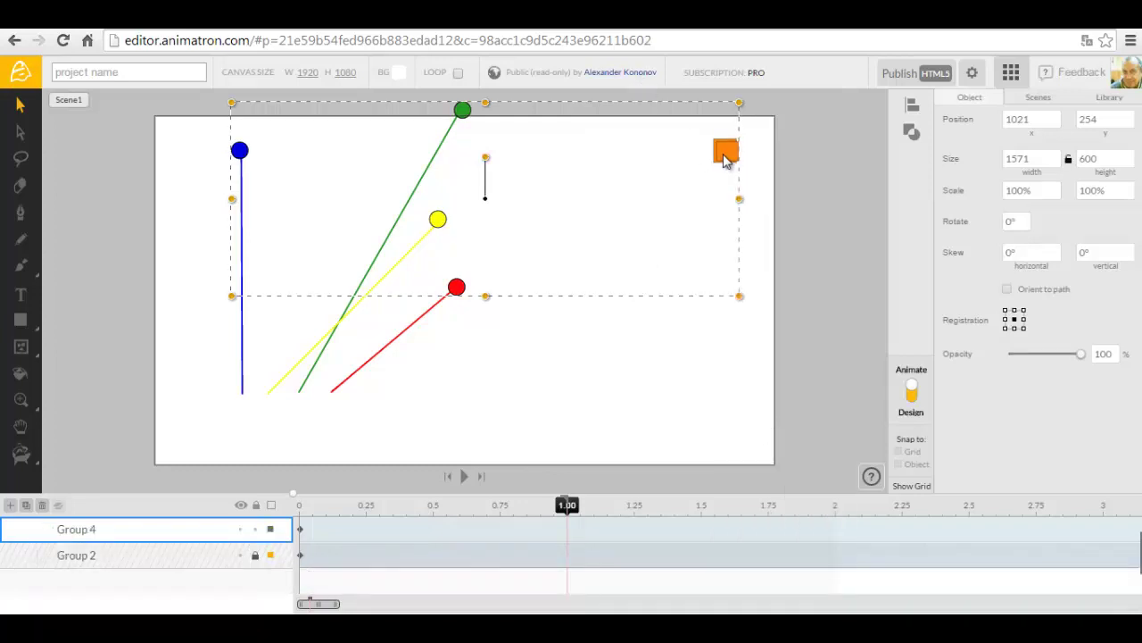
Animate the new group at 1 second by moving it slightly to x 1027 and setting its y position to 754
mouse_move(725, 159)
left_mouse_down()
mouse_move(718, 188)
mouse_move(729, 154)
left_mouse_up()
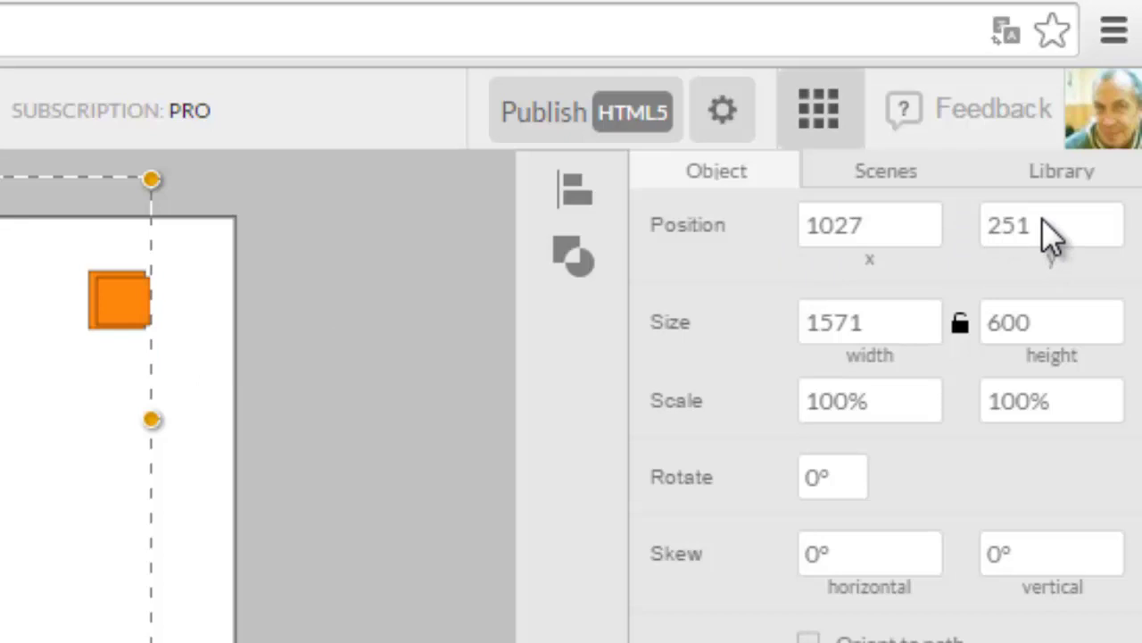
left_click(1043, 223)
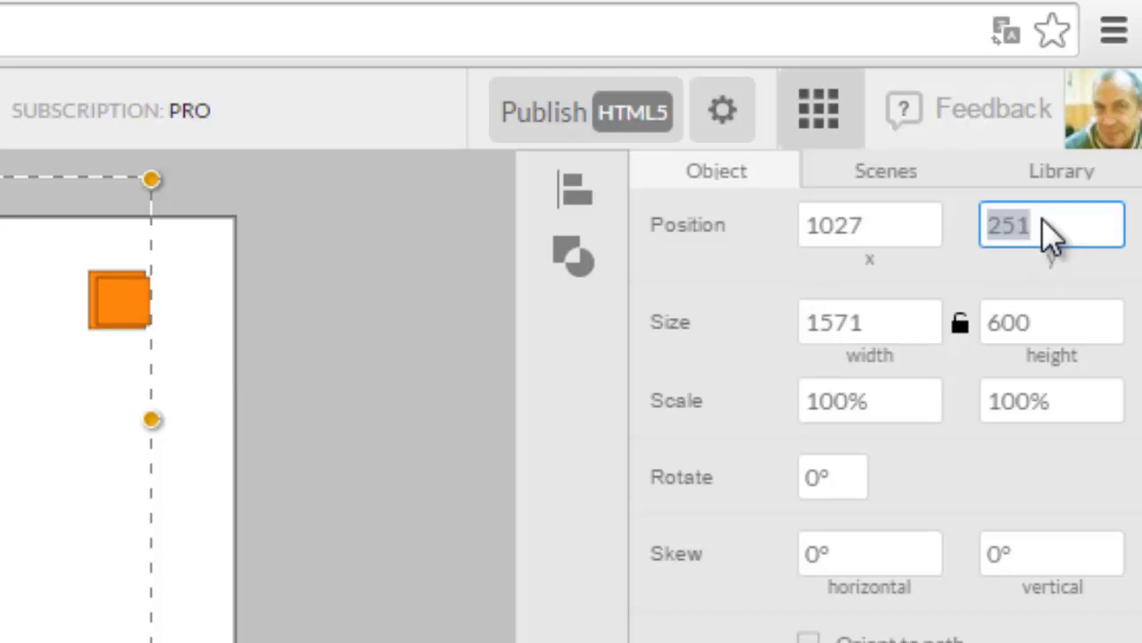
type("7")
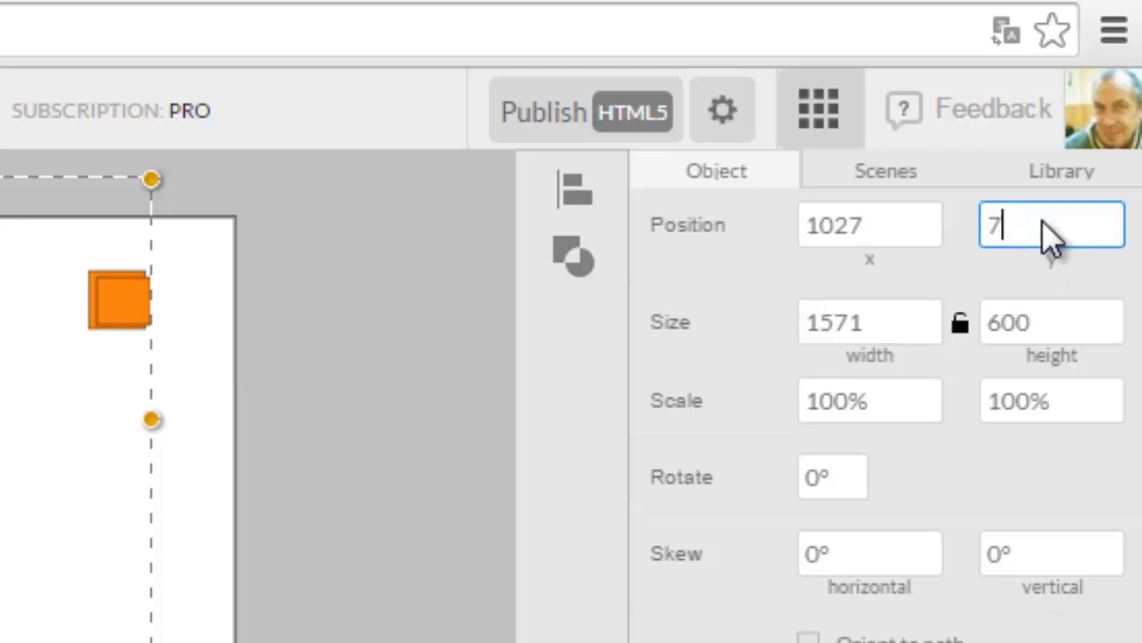
type("54")
key("Return")
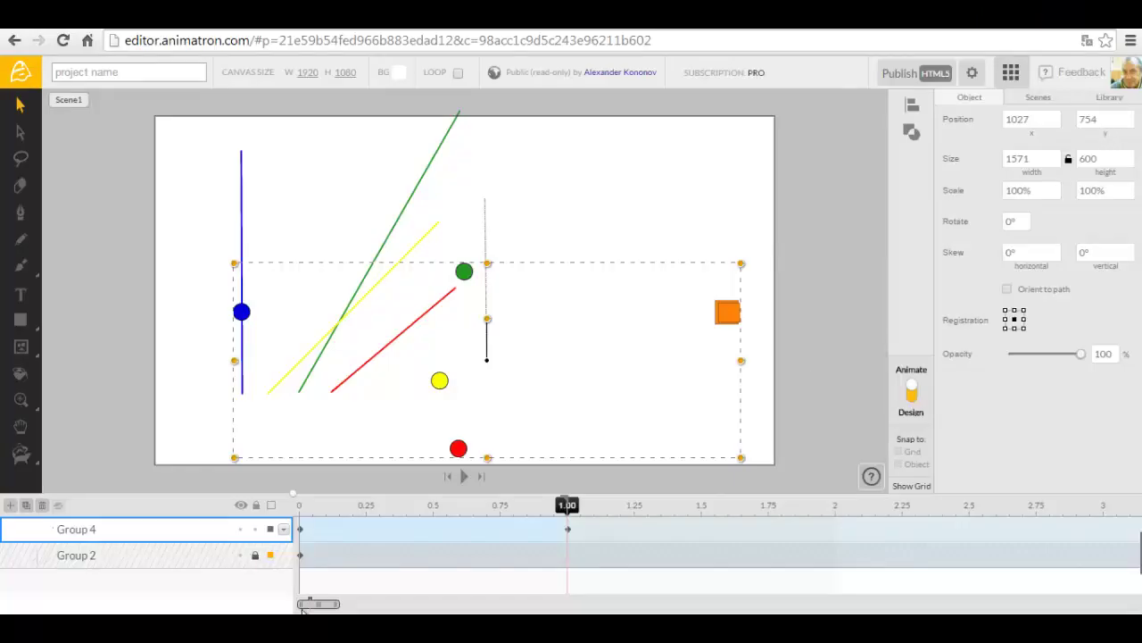
Set the easing of the new group's translate tween to In Quad and return the playhead to the start
left_click(284, 532)
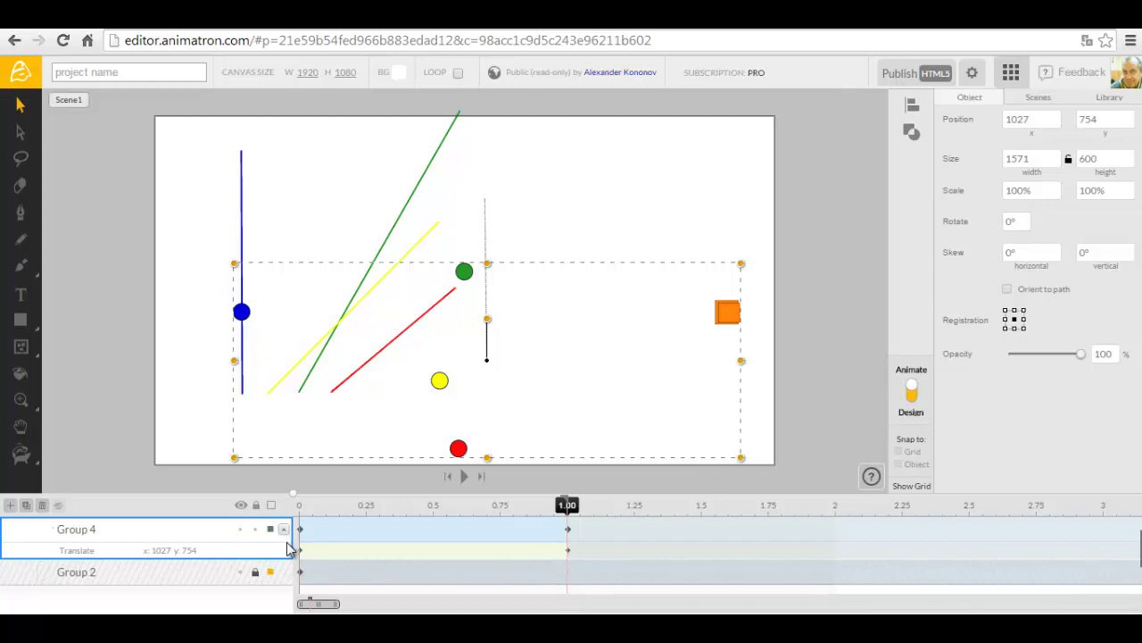
left_click(334, 554)
right_click(331, 553)
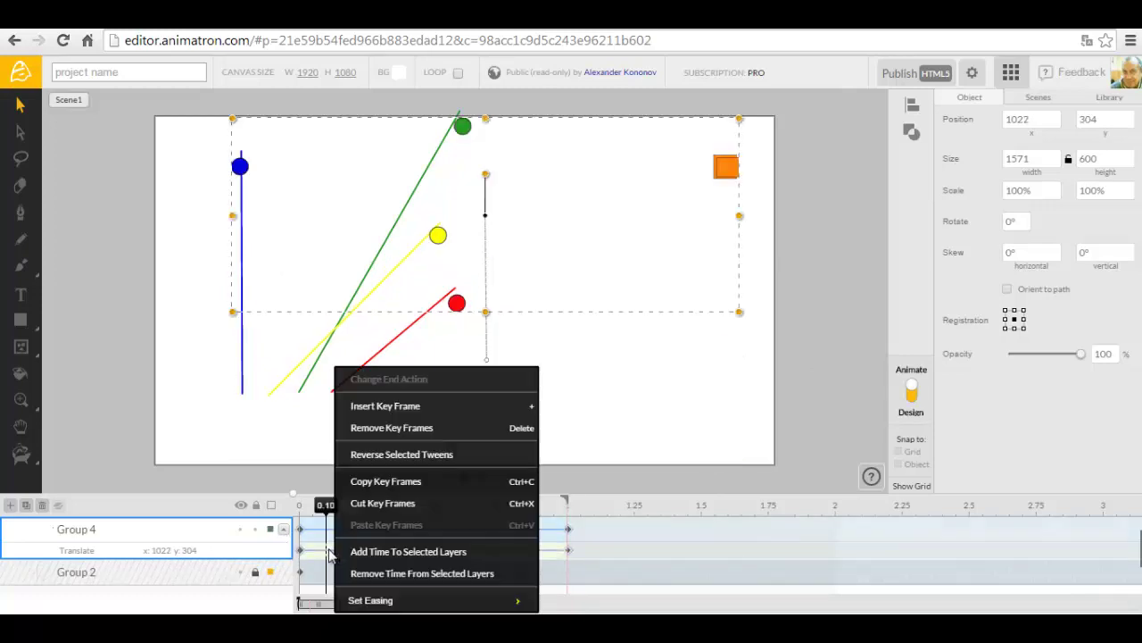
mouse_move(371, 603)
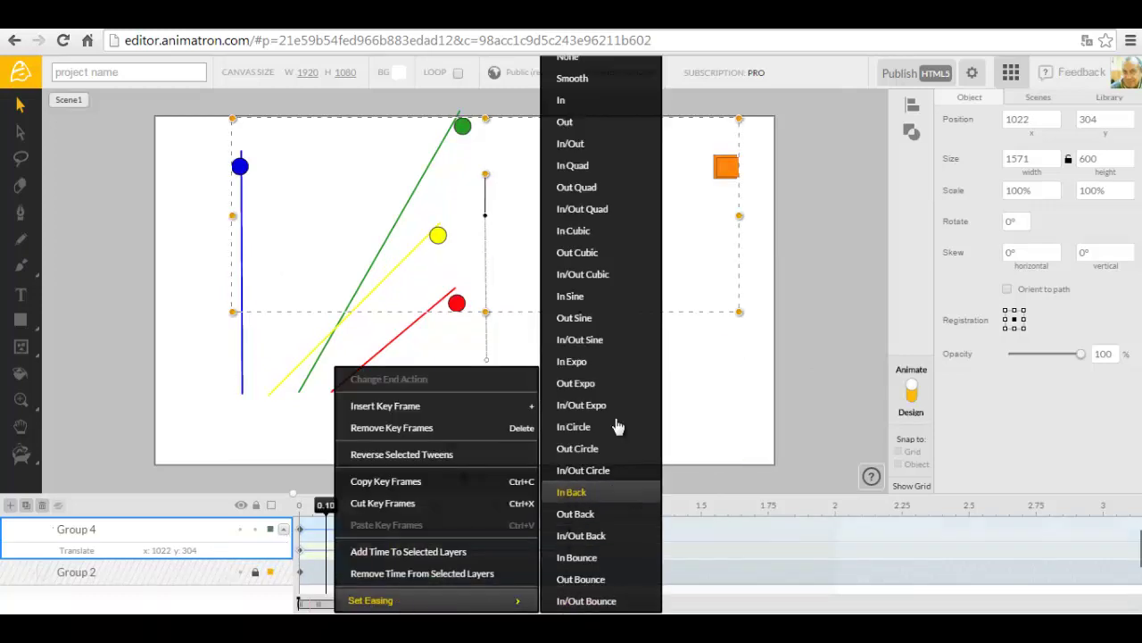
left_click(596, 166)
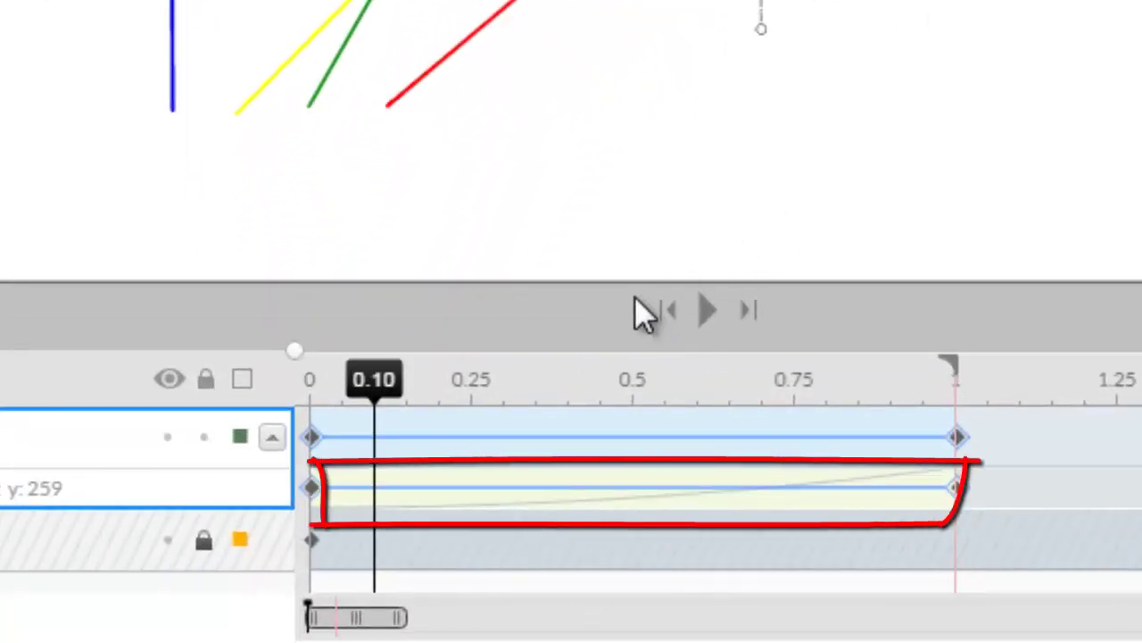
left_click(667, 309)
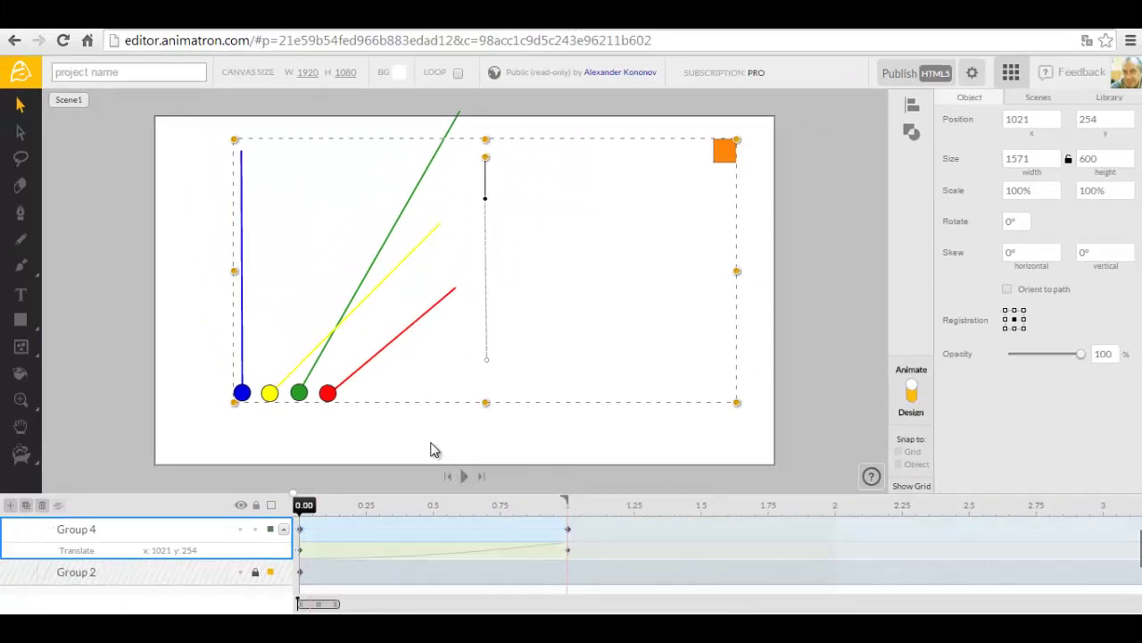
Play the animation from the start twice to check the group's eased downward motion
left_click(464, 477)
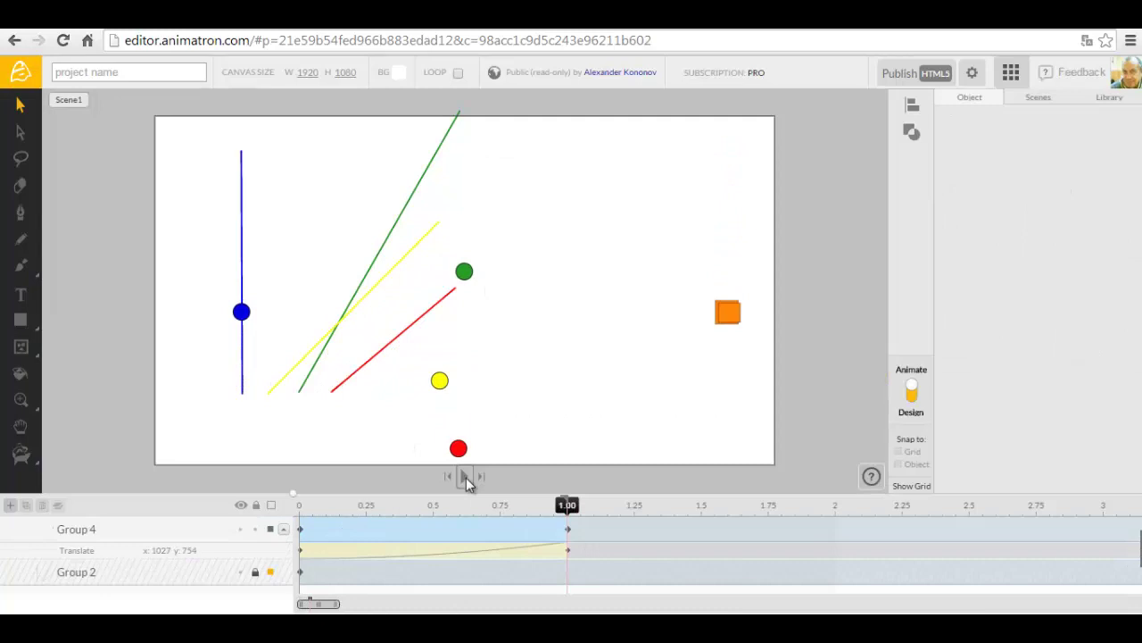
left_click(466, 477)
left_click(466, 478)
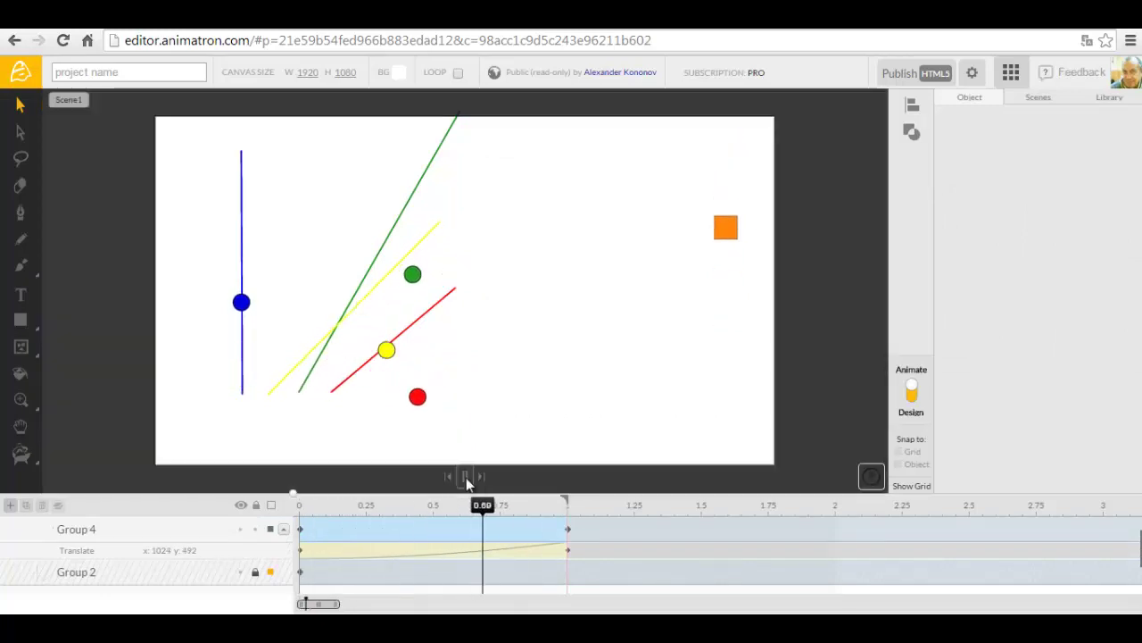
Draw an unfilled rectangle about 153 wide from the blue line's upper end to the blue circle and set its height to 488
left_click(15, 341)
left_click(21, 322)
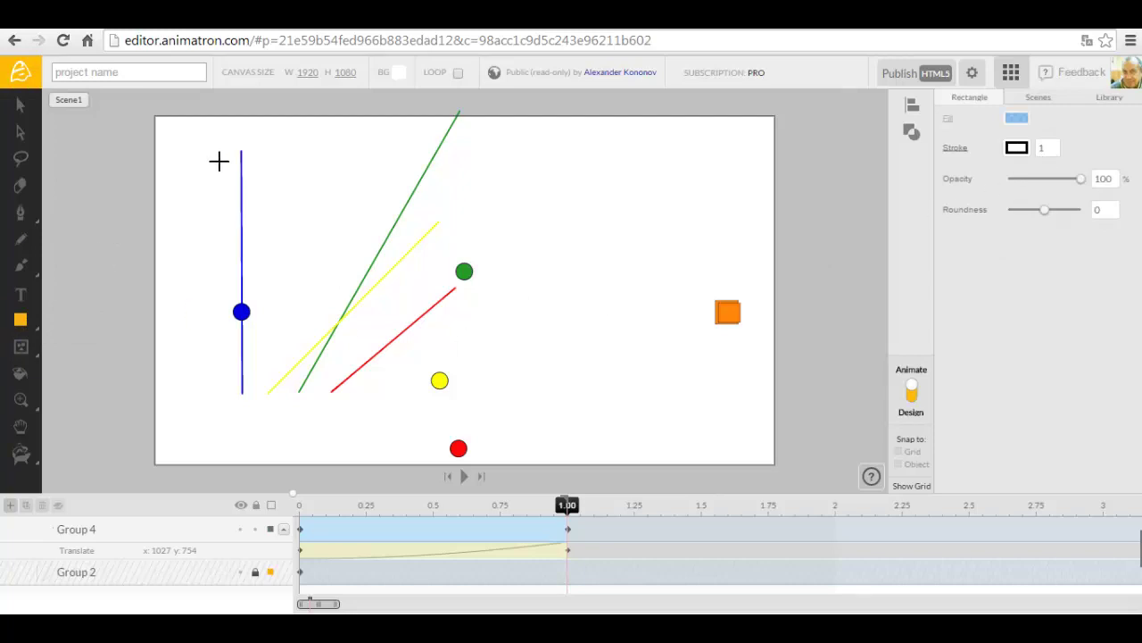
left_click_drag(211, 152, 260, 312)
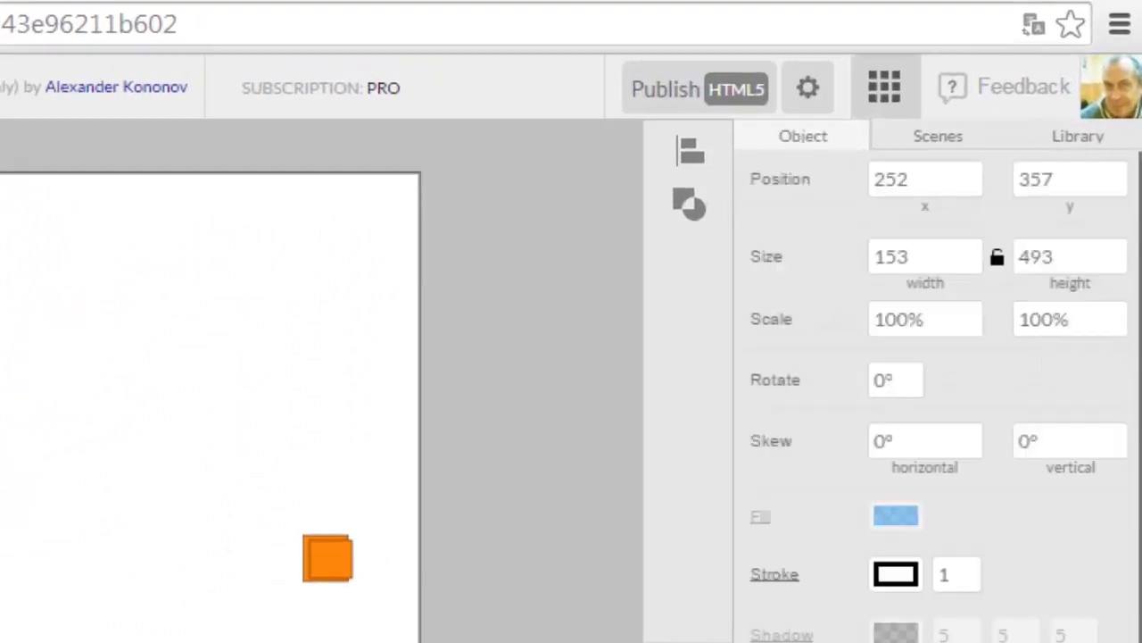
left_click(1102, 265)
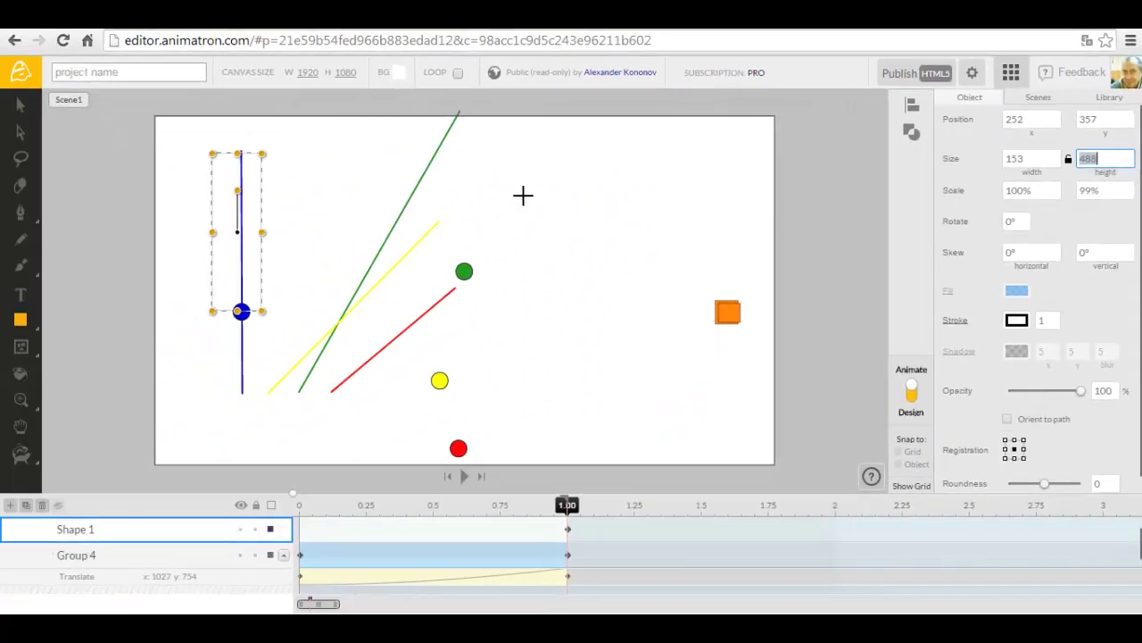
left_click(523, 196)
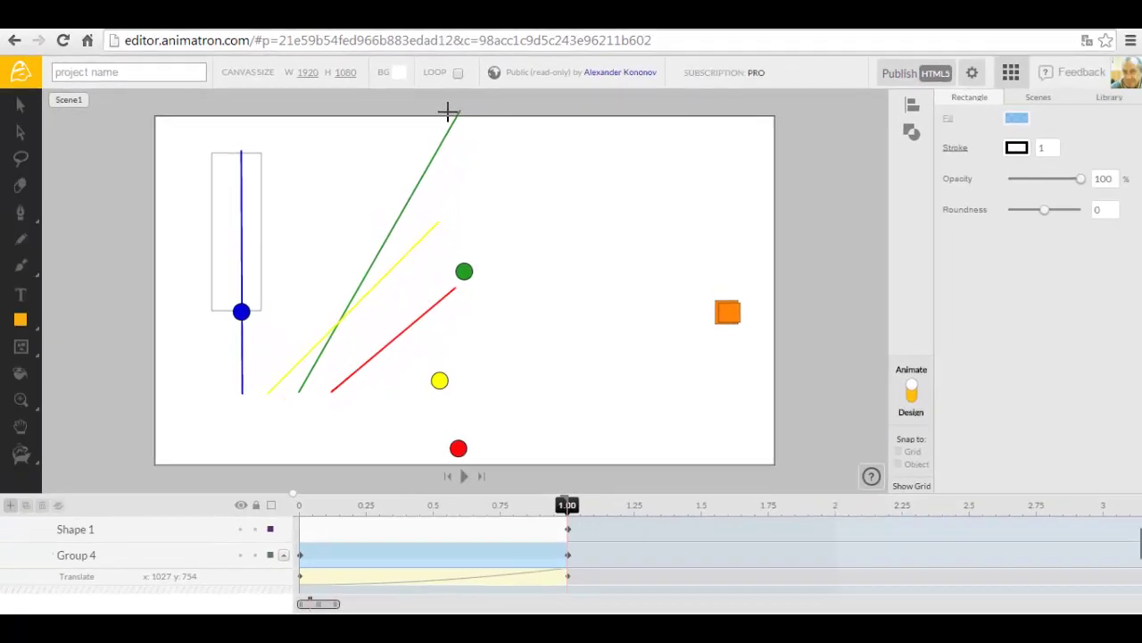
Draw rectangles between the line ends and circles: about 93 by 498 for green, 96 by 495 for yellow and 67 by 495 for red
left_click_drag(448, 110, 478, 272)
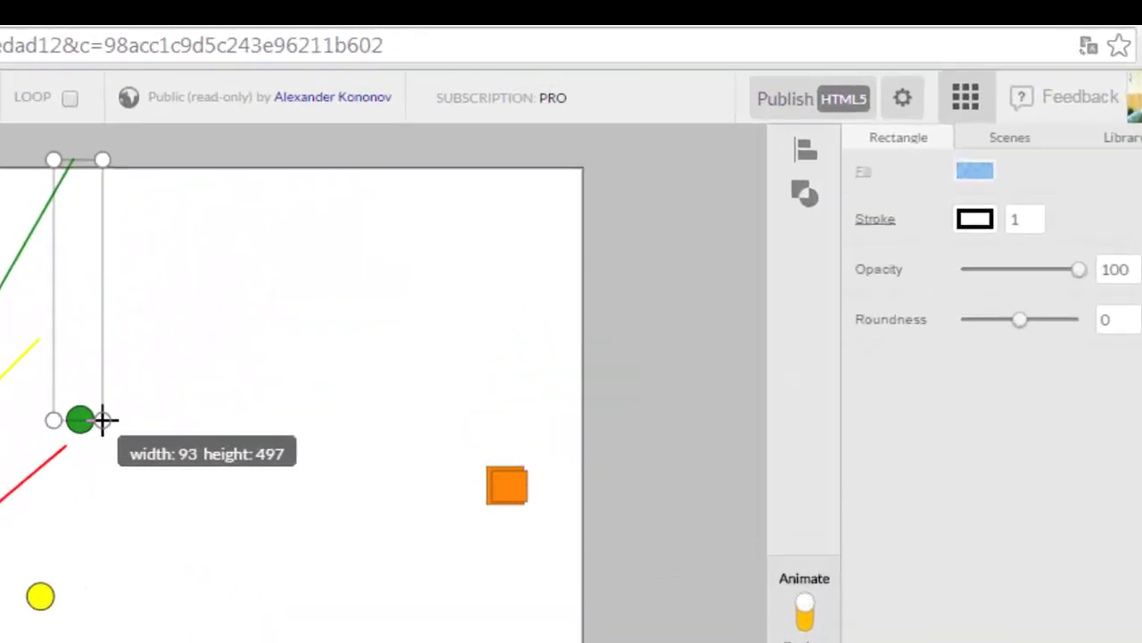
left_click_drag(102, 420, 103, 421)
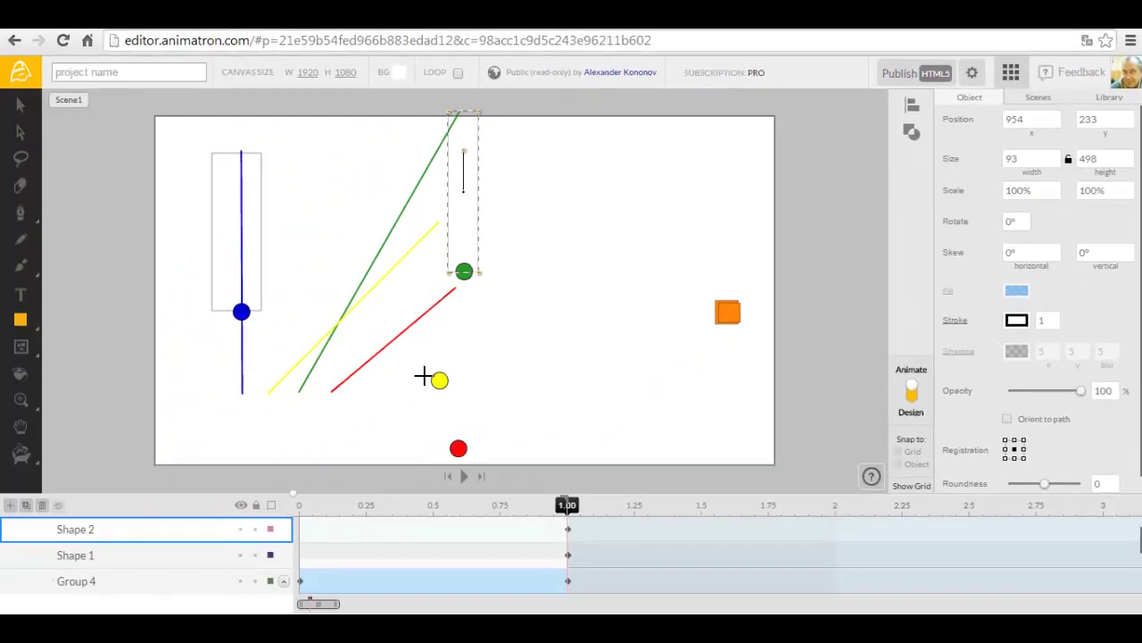
left_click_drag(423, 380, 455, 220)
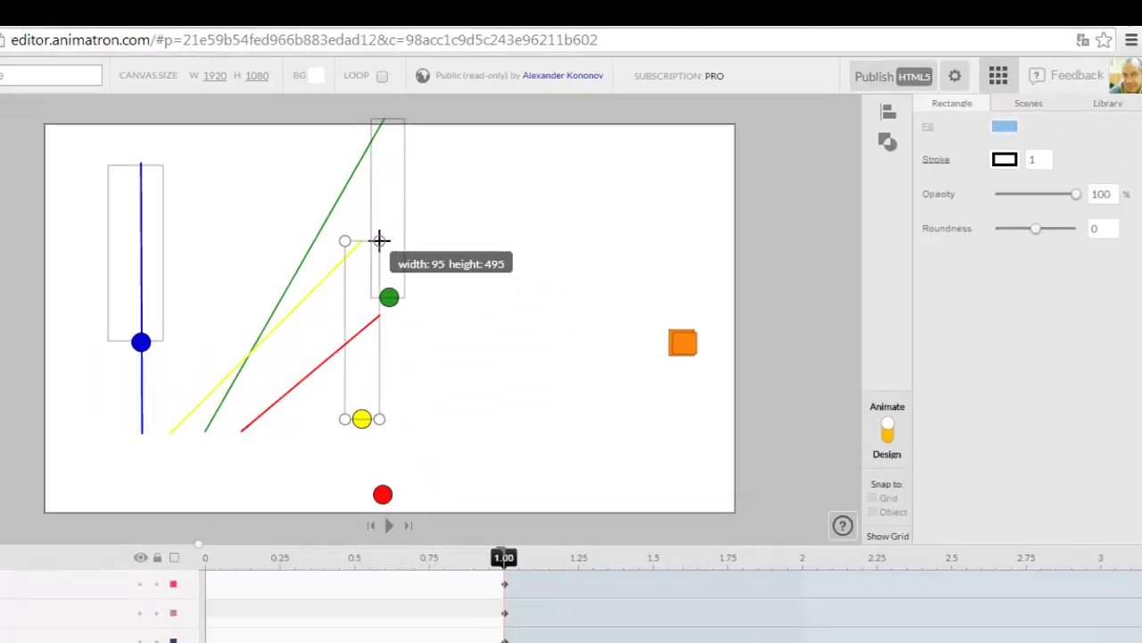
left_click_drag(379, 239, 381, 239)
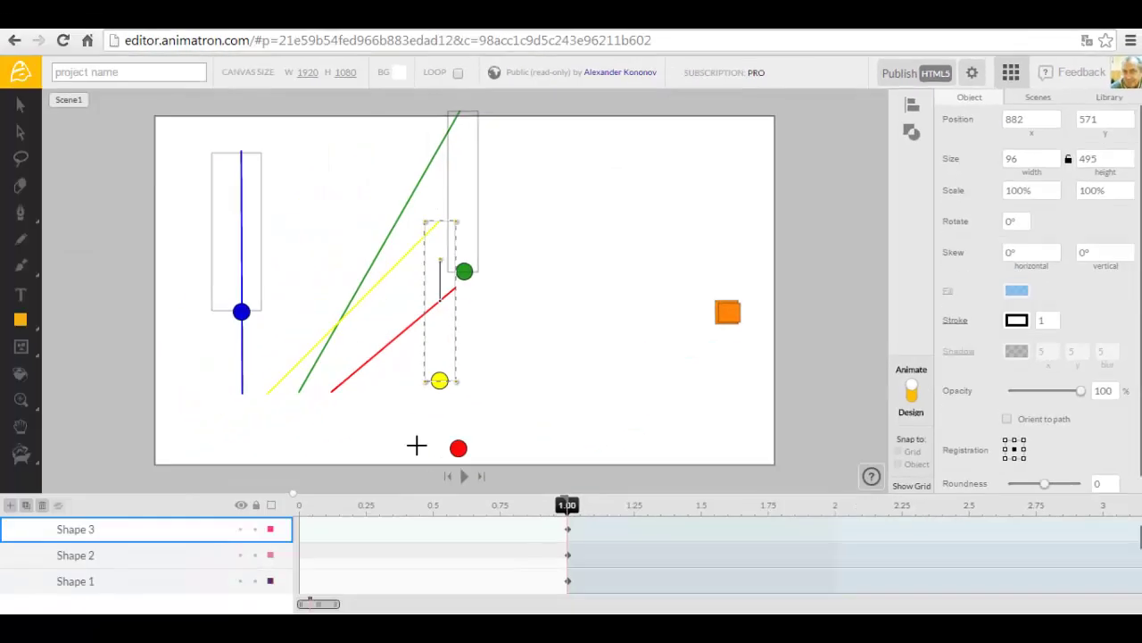
left_click_drag(442, 448, 466, 289)
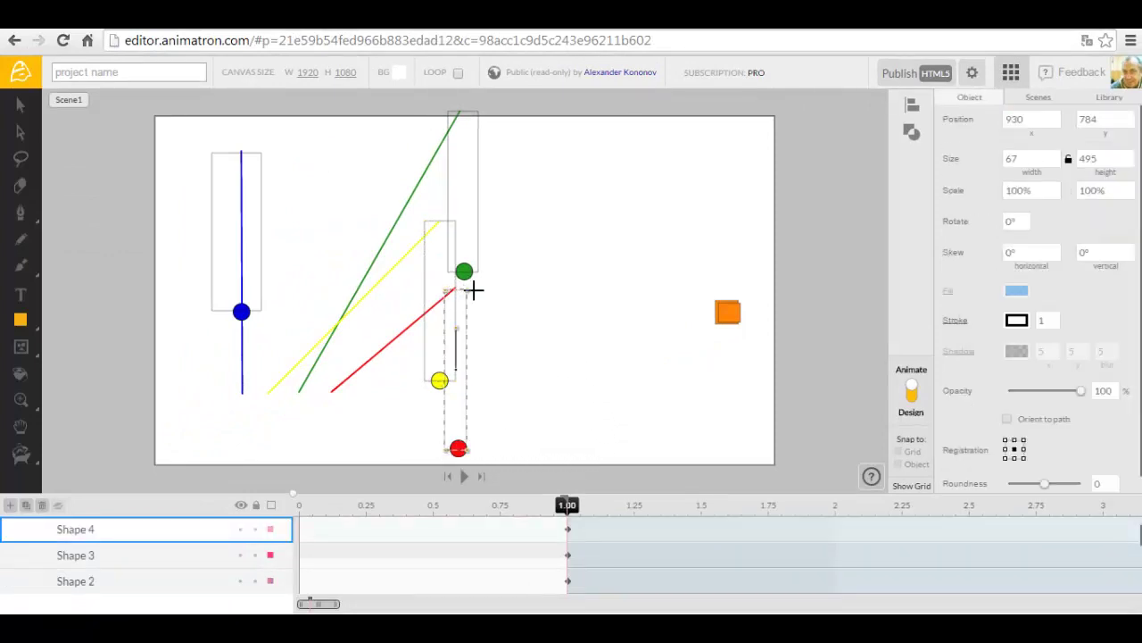